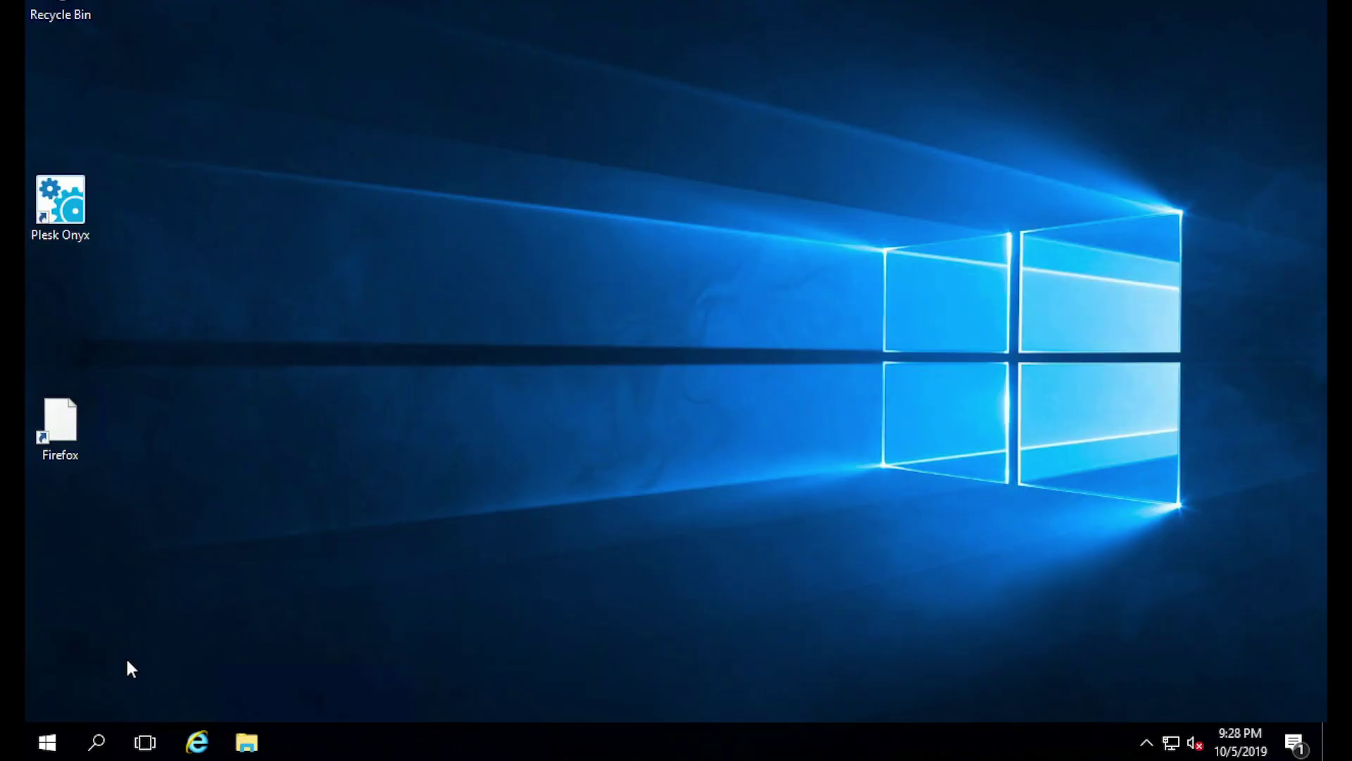
# Search Windows for "remote" to find Remote Desktop Connection
pyautogui.click(99, 745)
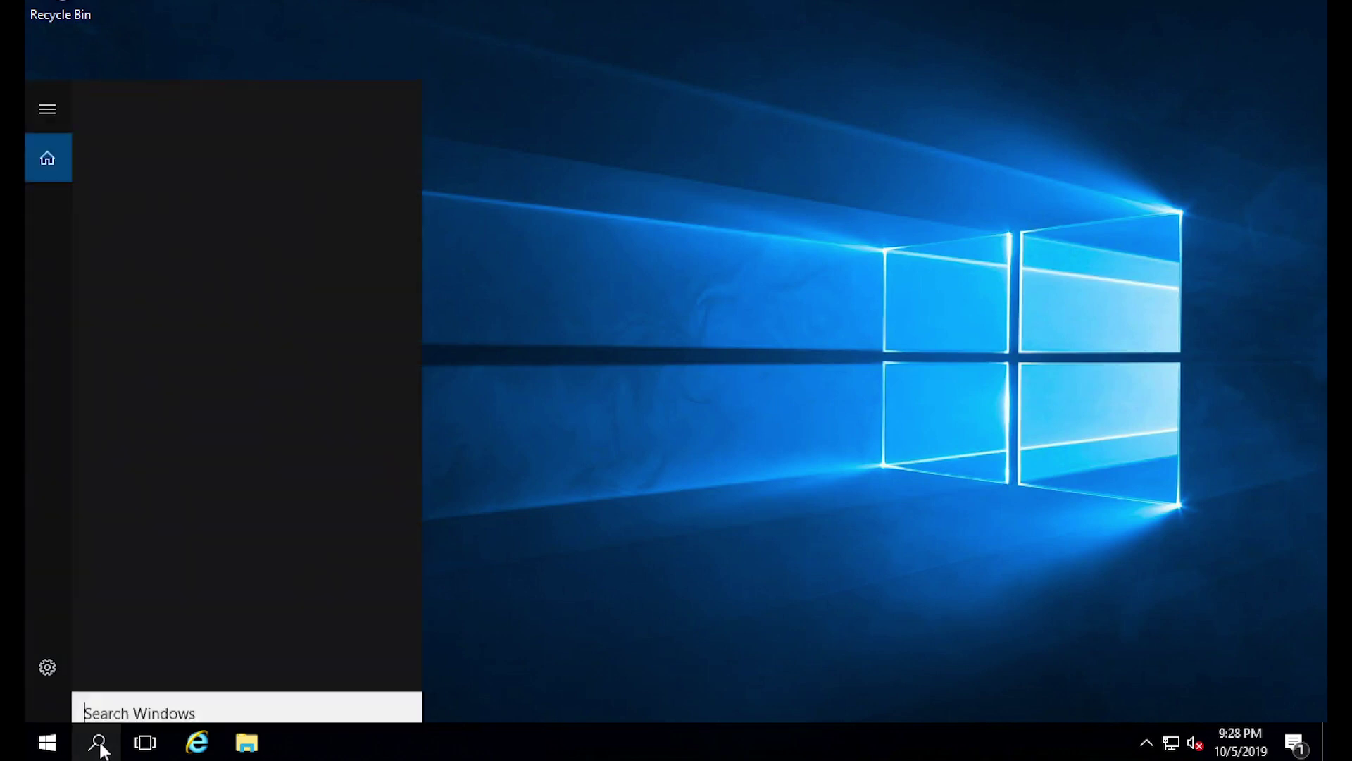
pyautogui.write('remote')
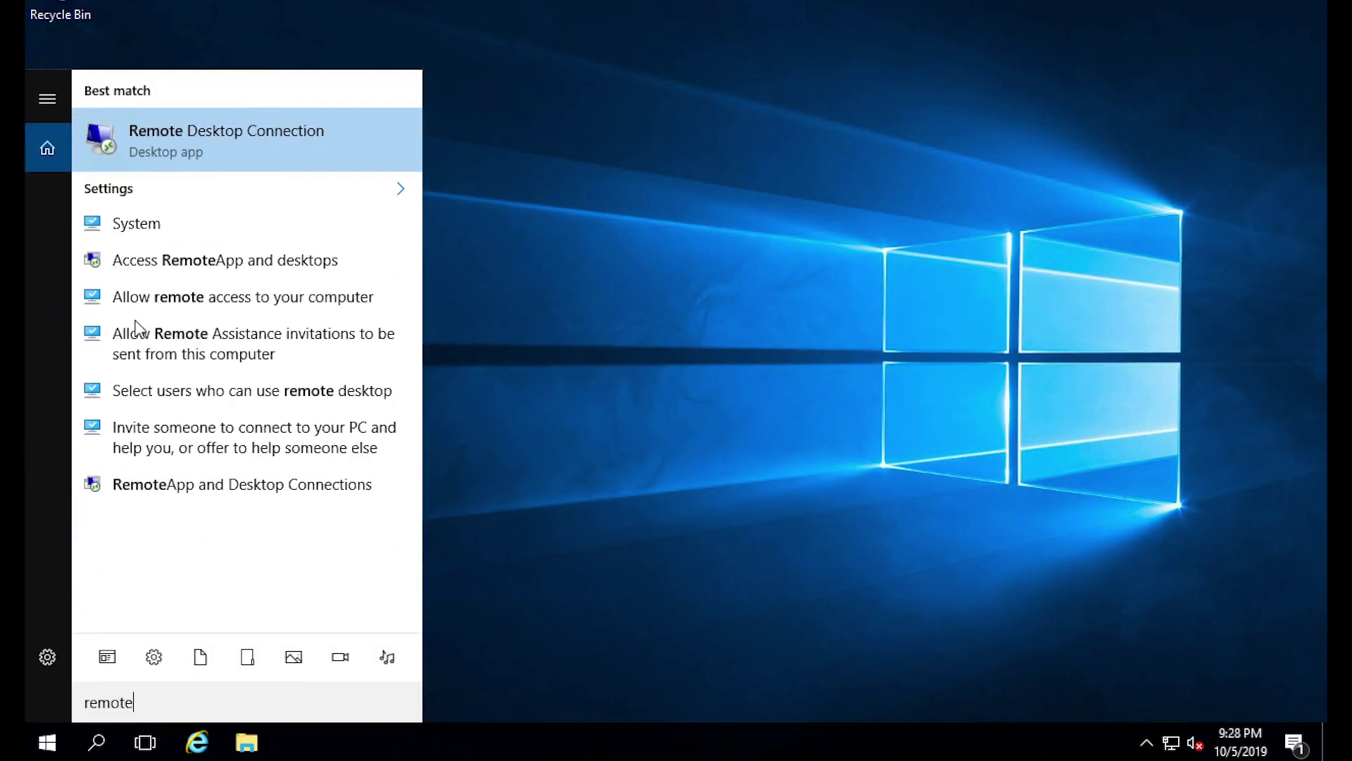
# Launch Remote Desktop Connection and connect to 72.52.218.57
pyautogui.click(175, 133)
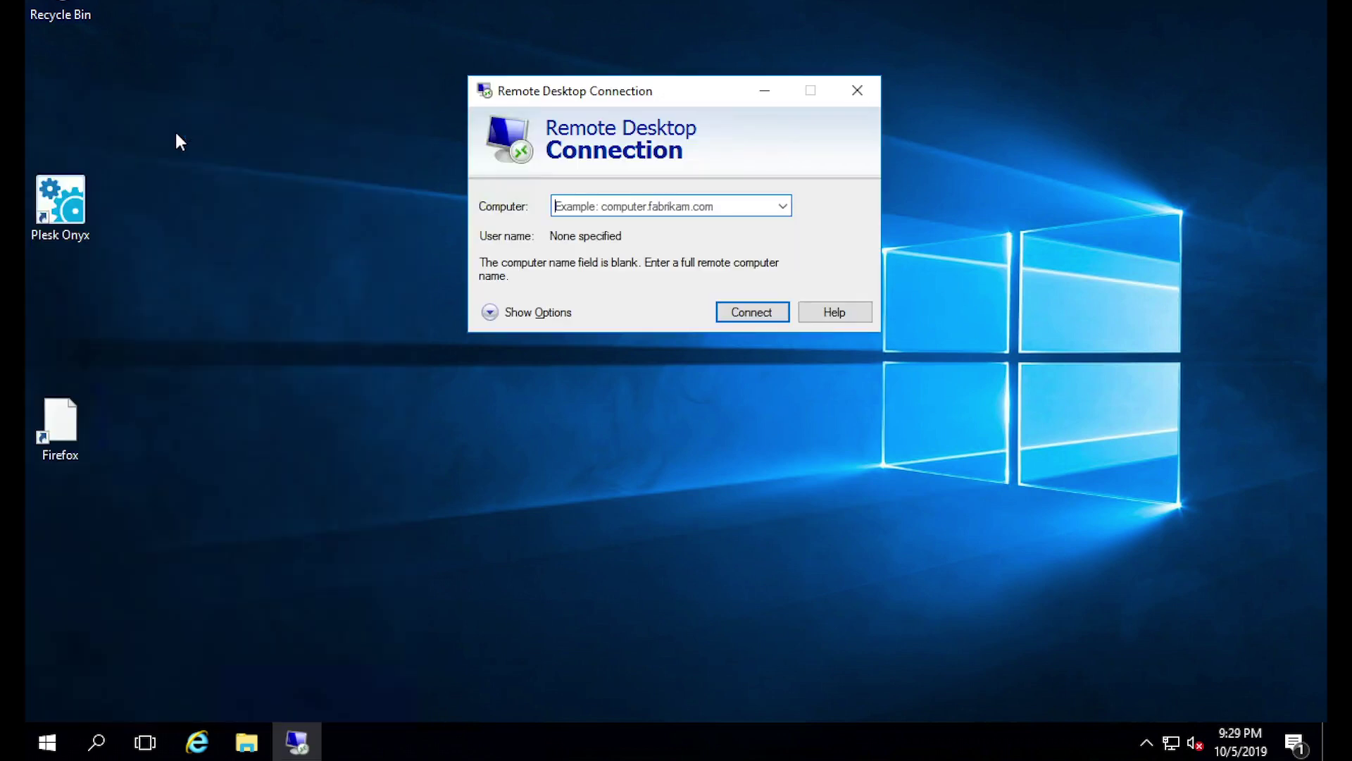
pyautogui.click(577, 204)
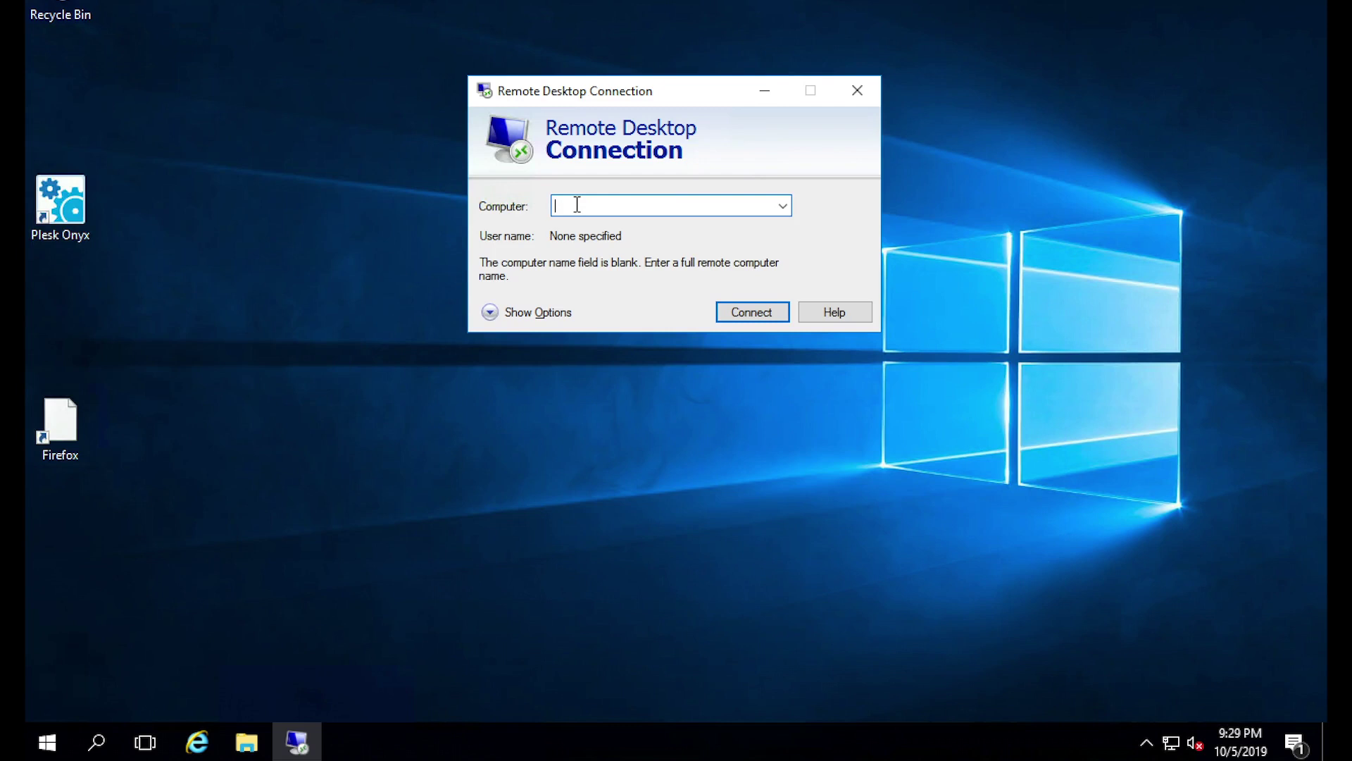
pyautogui.write('72.52.218.57')
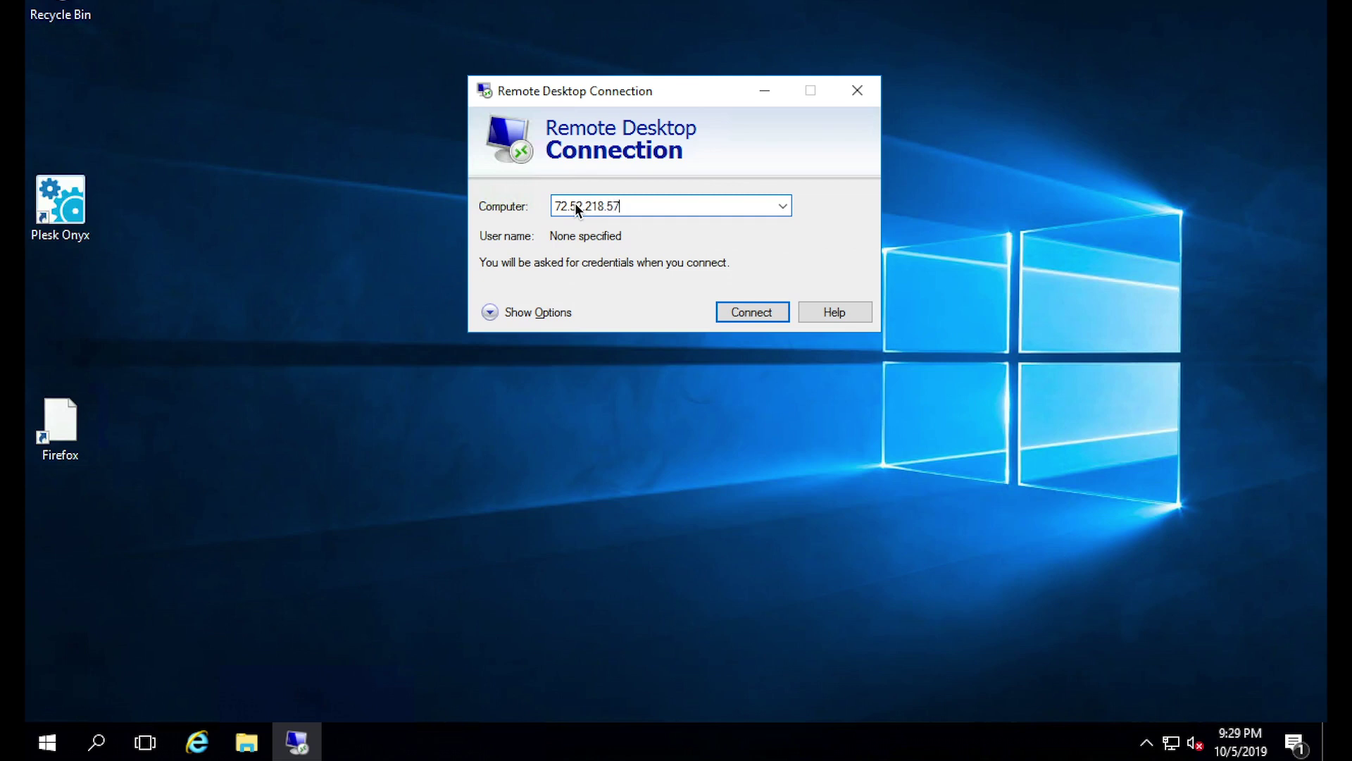
pyautogui.click(733, 315)
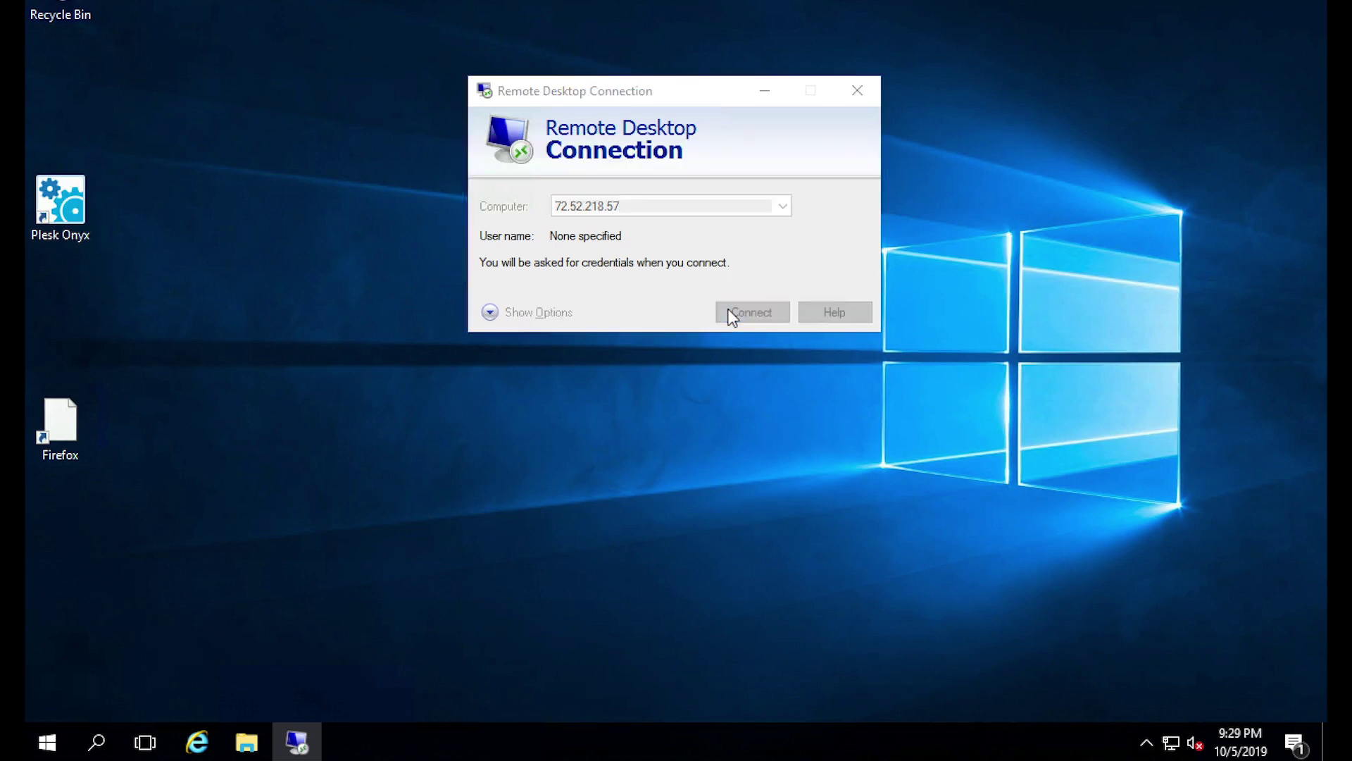
# Enter Administrator as the user name and type the account password
pyautogui.write('A')
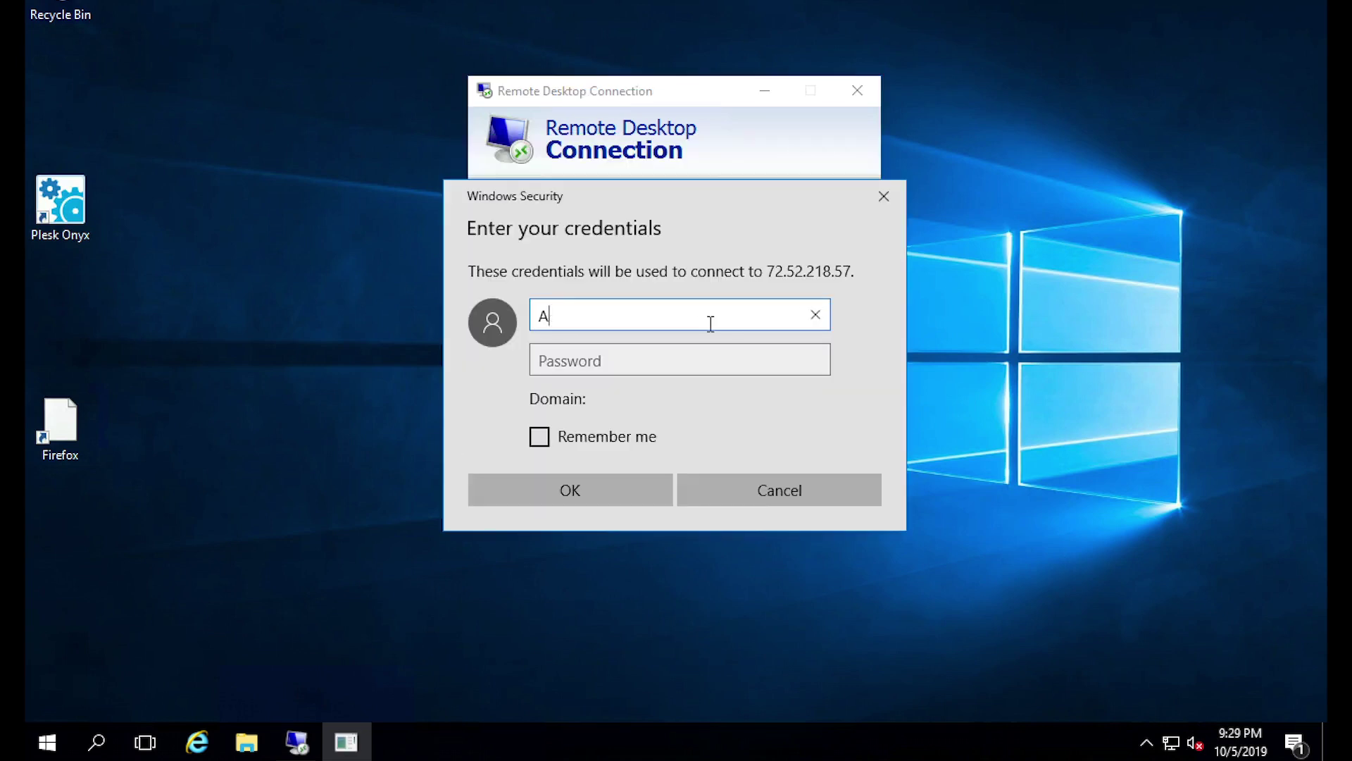
pyautogui.write('dministrator')
pyautogui.press('Tab')
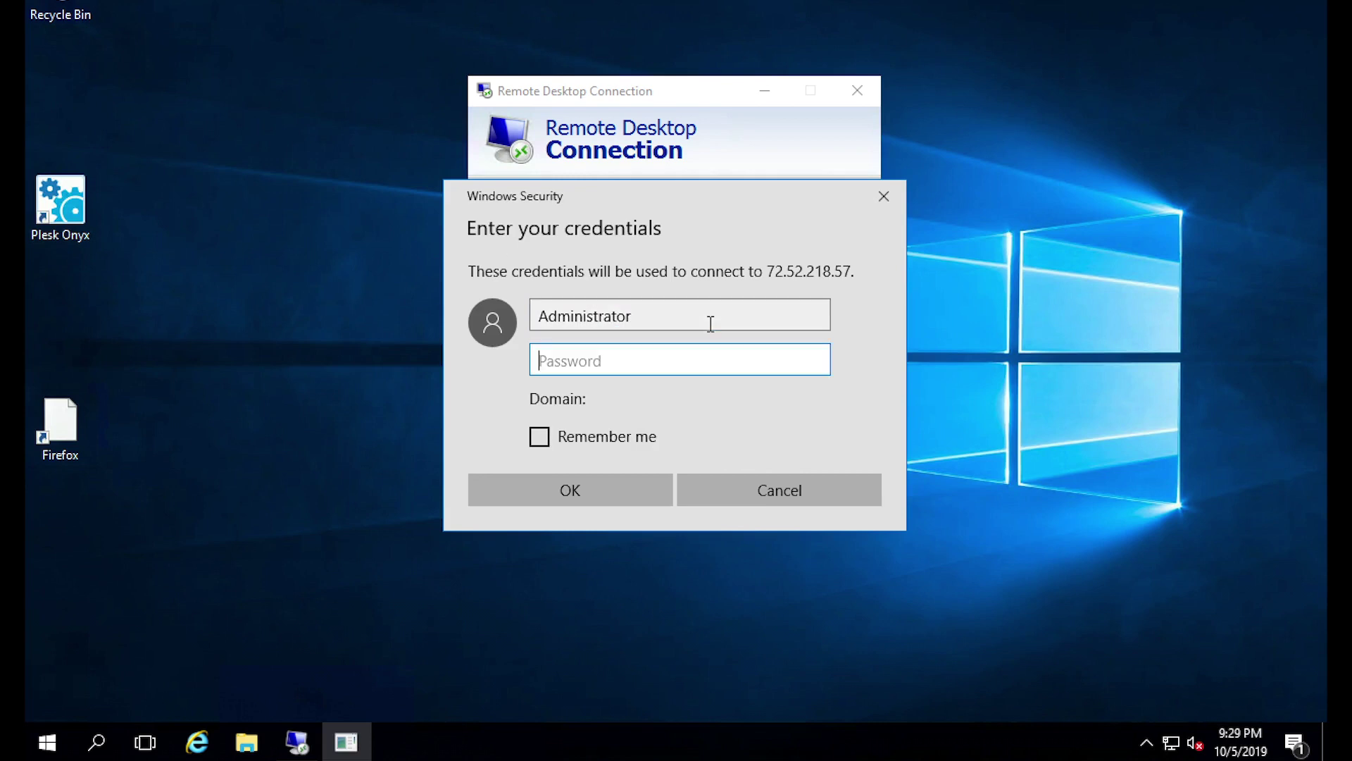
pyautogui.write('••••••••••••••')
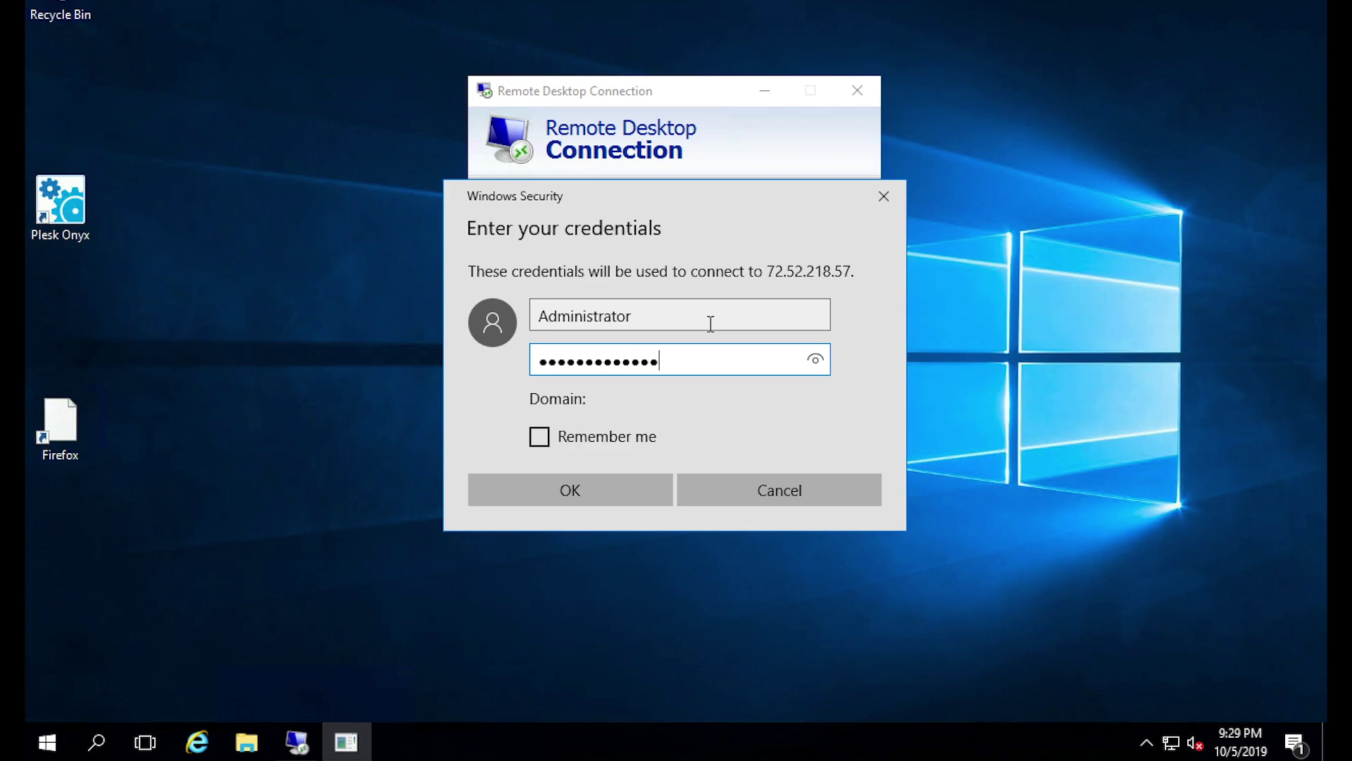
# Submit the credentials and accept the untrusted certificate warning
pyautogui.click(620, 492)
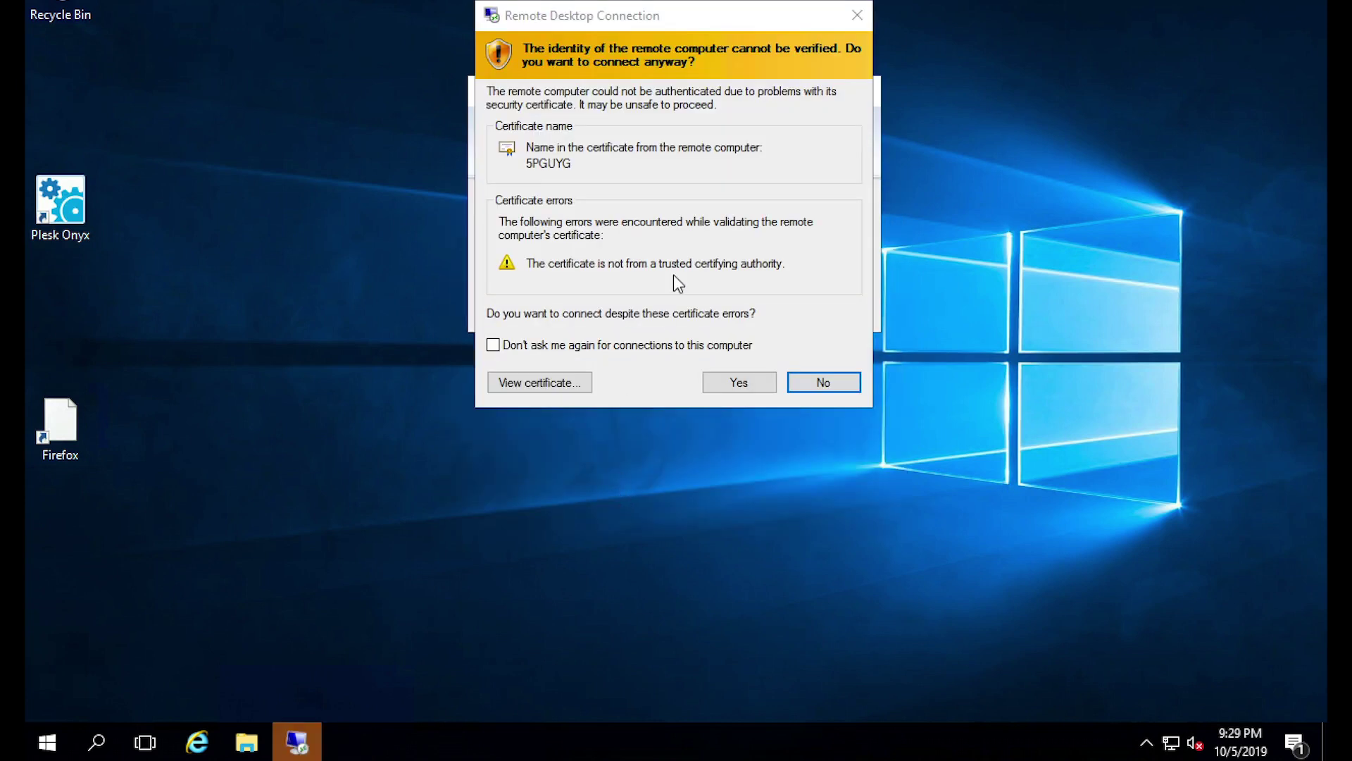
pyautogui.click(742, 381)
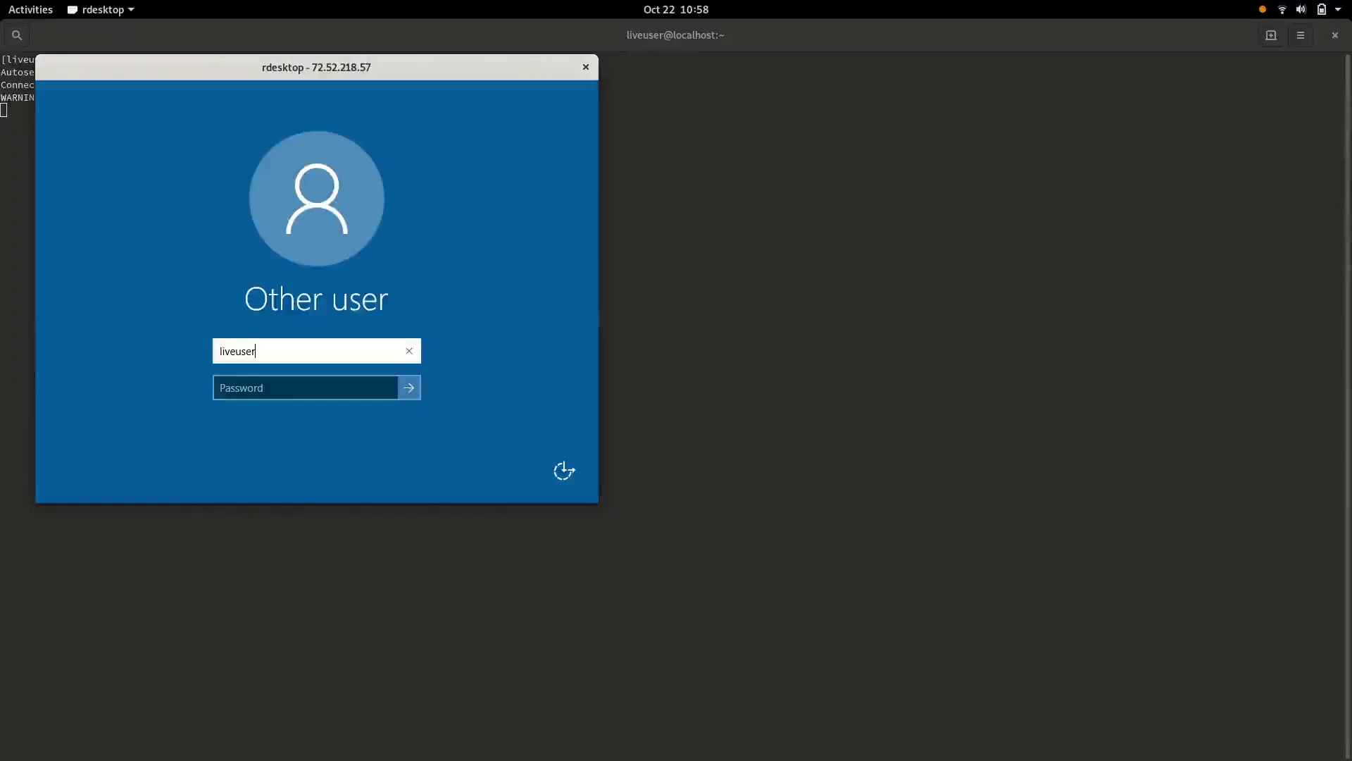
# Change the rdesktop sign-in user name to Administrator and move to the Password field
pyautogui.press('BackSpace')
pyautogui.press('BackSpace')
pyautogui.press('BackSpace')
pyautogui.press('BackSpace')
pyautogui.press('BackSpace')
pyautogui.press('BackSpace')
pyautogui.press('BackSpace')
pyautogui.press('BackSpace')
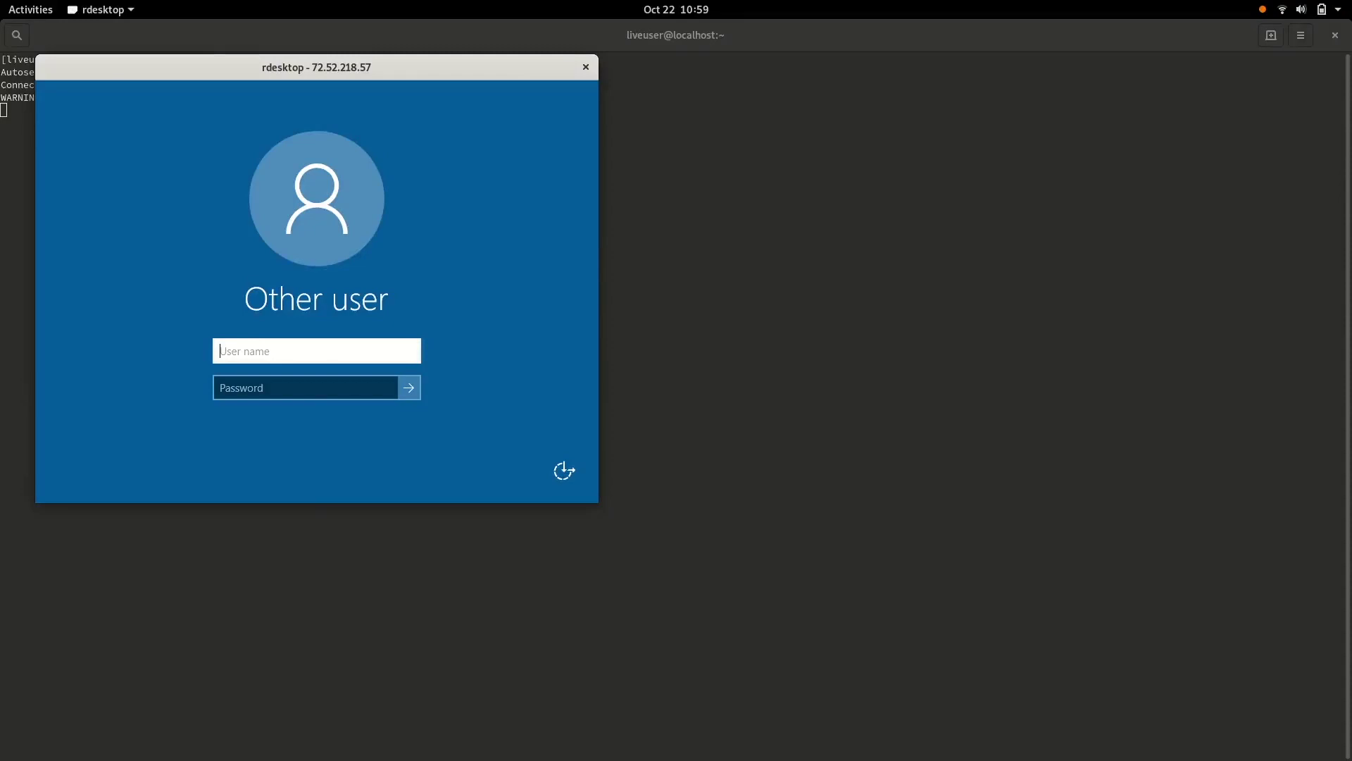
pyautogui.write('Administrator')
pyautogui.click(305, 387)
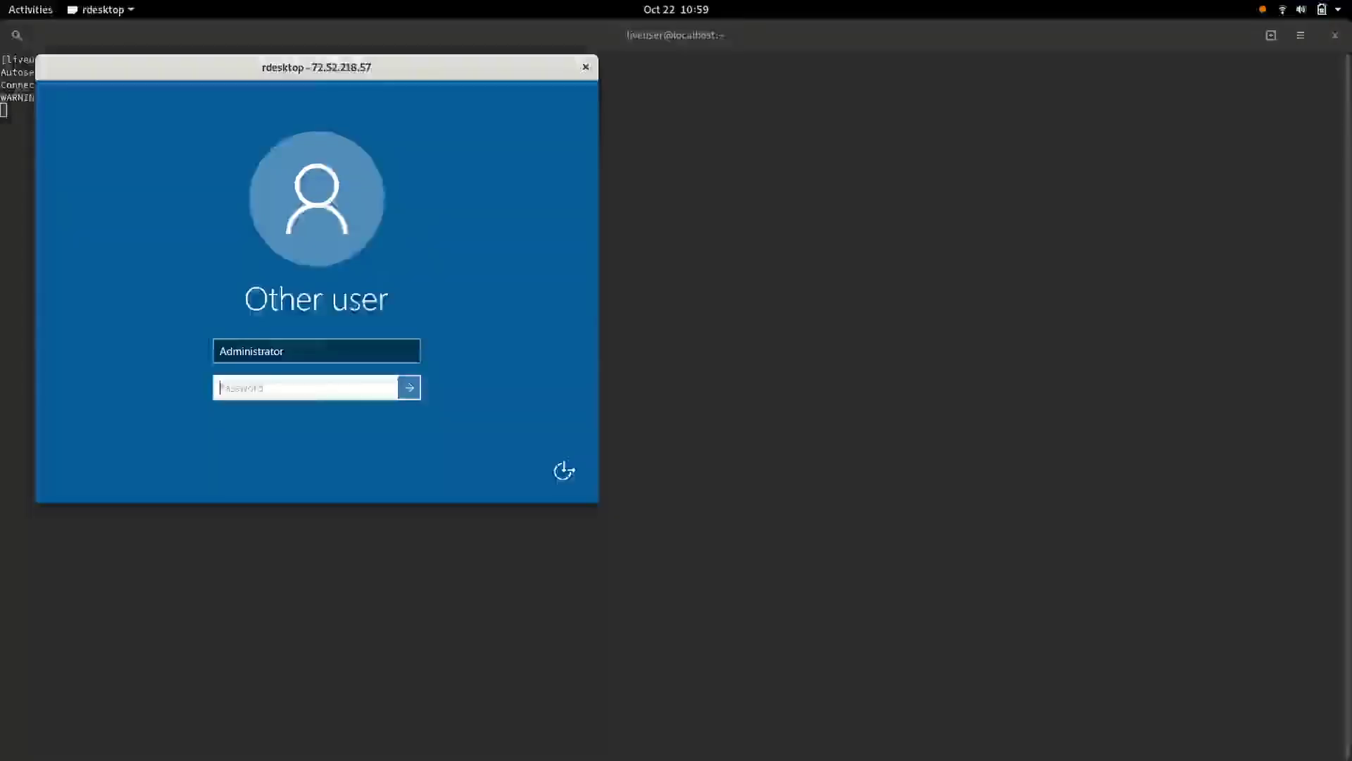
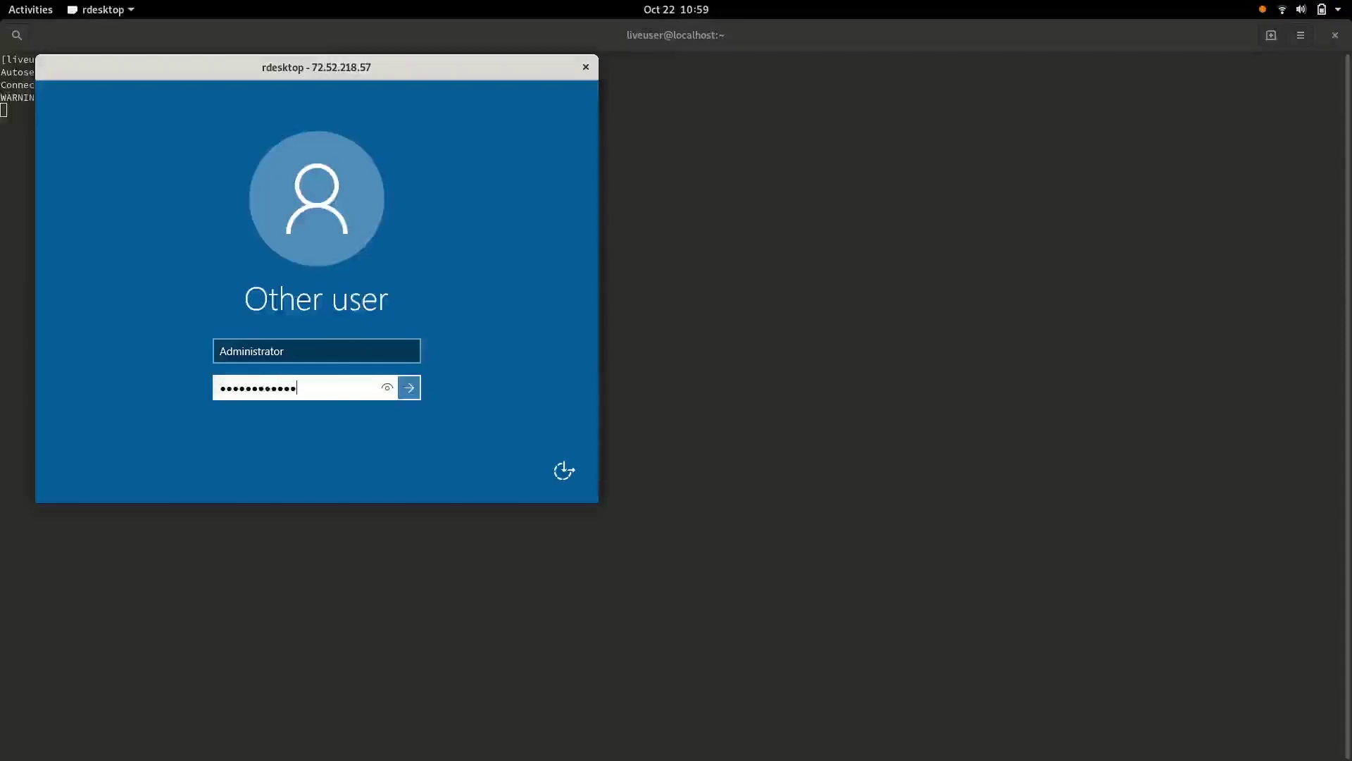
# Enter the Administrator password and submit the rdesktop login to the Windows Server
pyautogui.write('**')
pyautogui.press('Return')
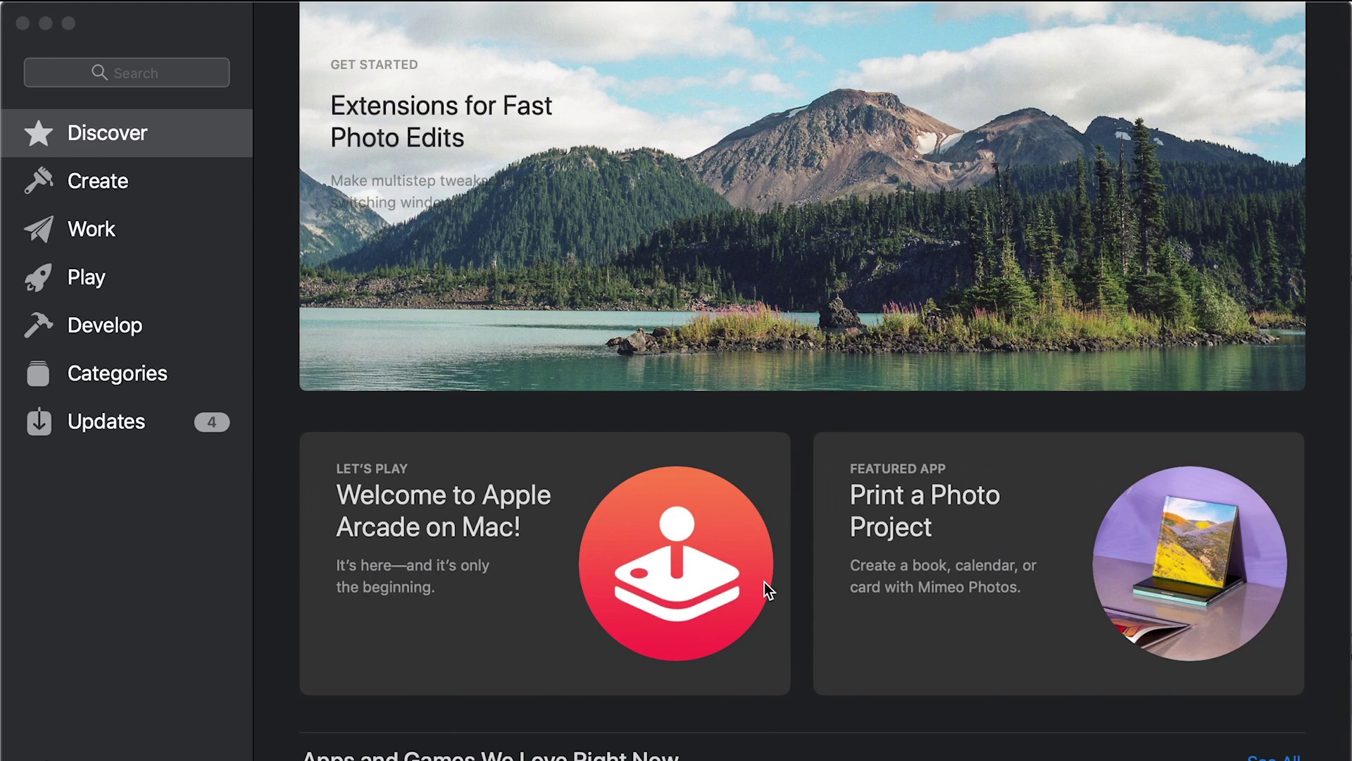
# Search the store for 'microsoft remote desktop', install Microsoft Remote Desktop 8 and launch it
pyautogui.click(157, 69)
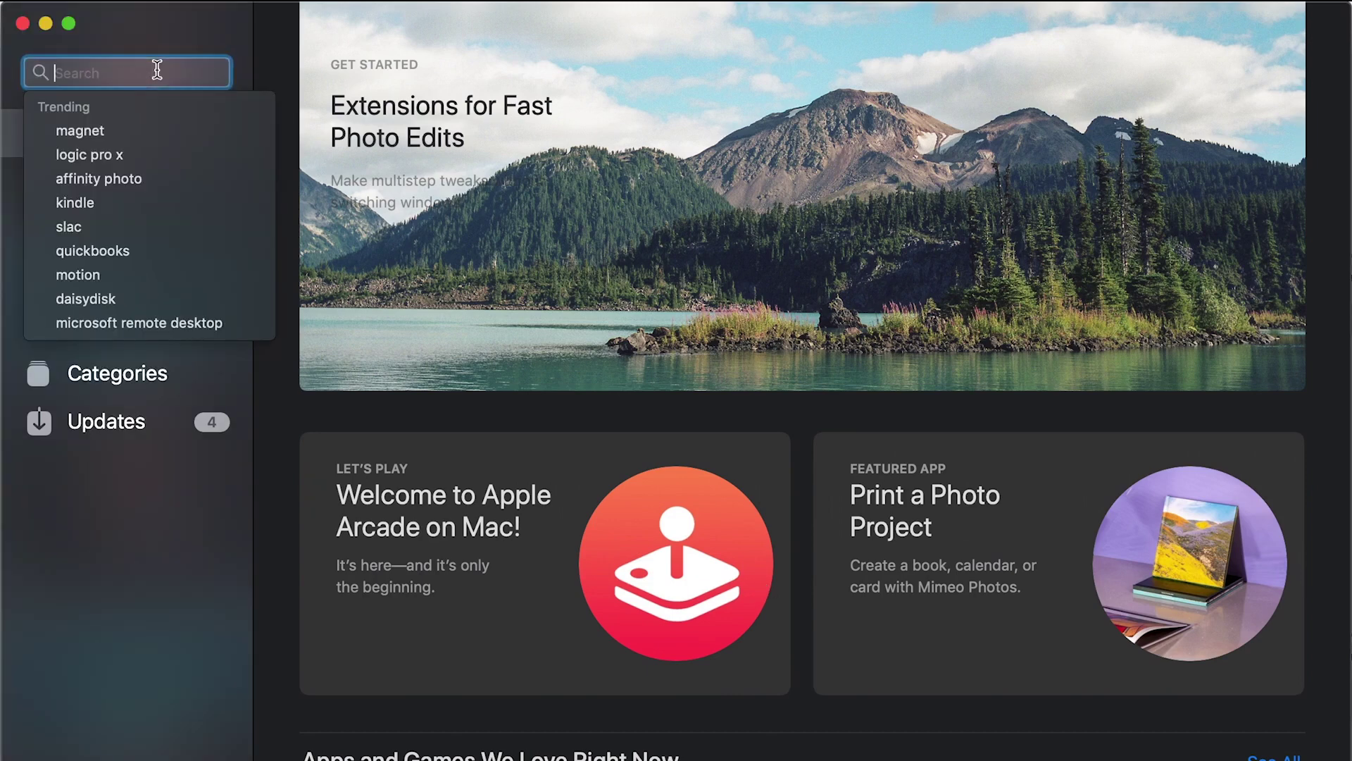
pyautogui.write('mic')
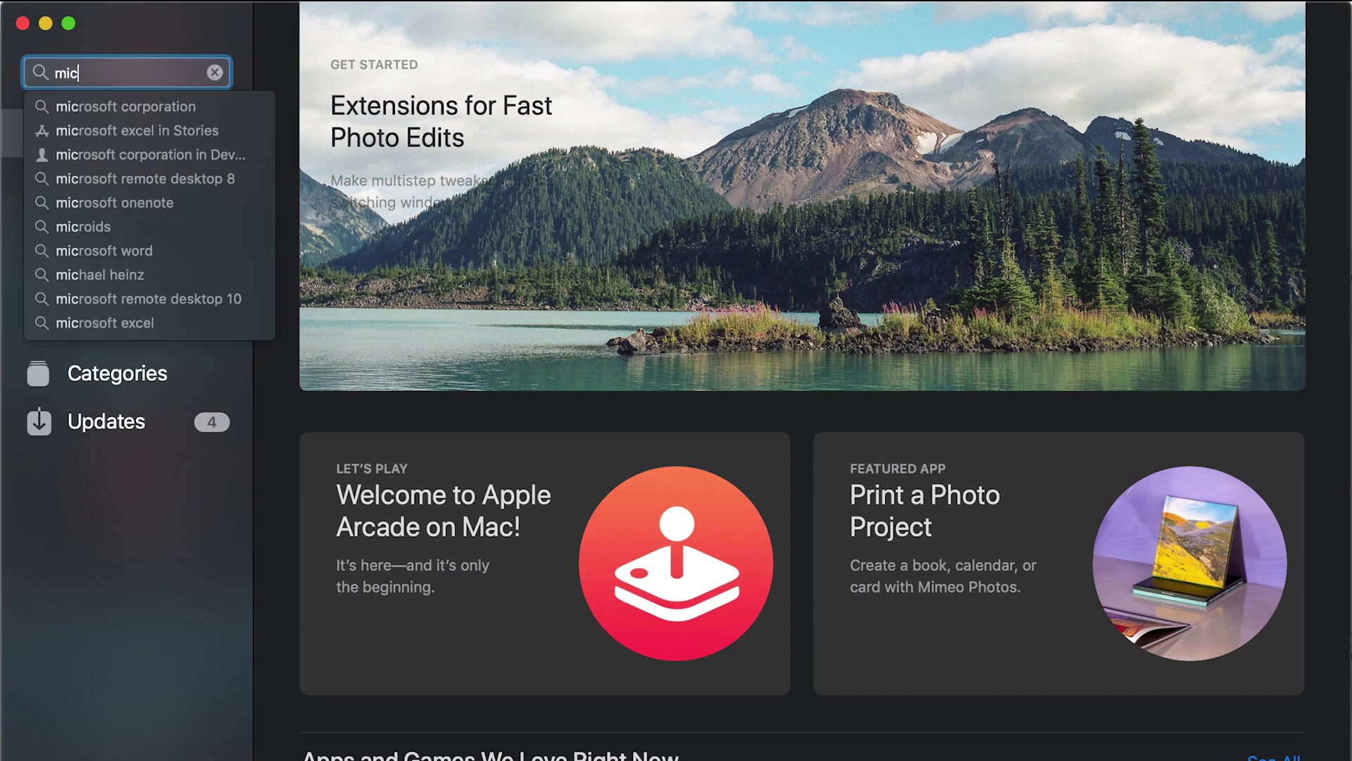
pyautogui.write('rosoft ')
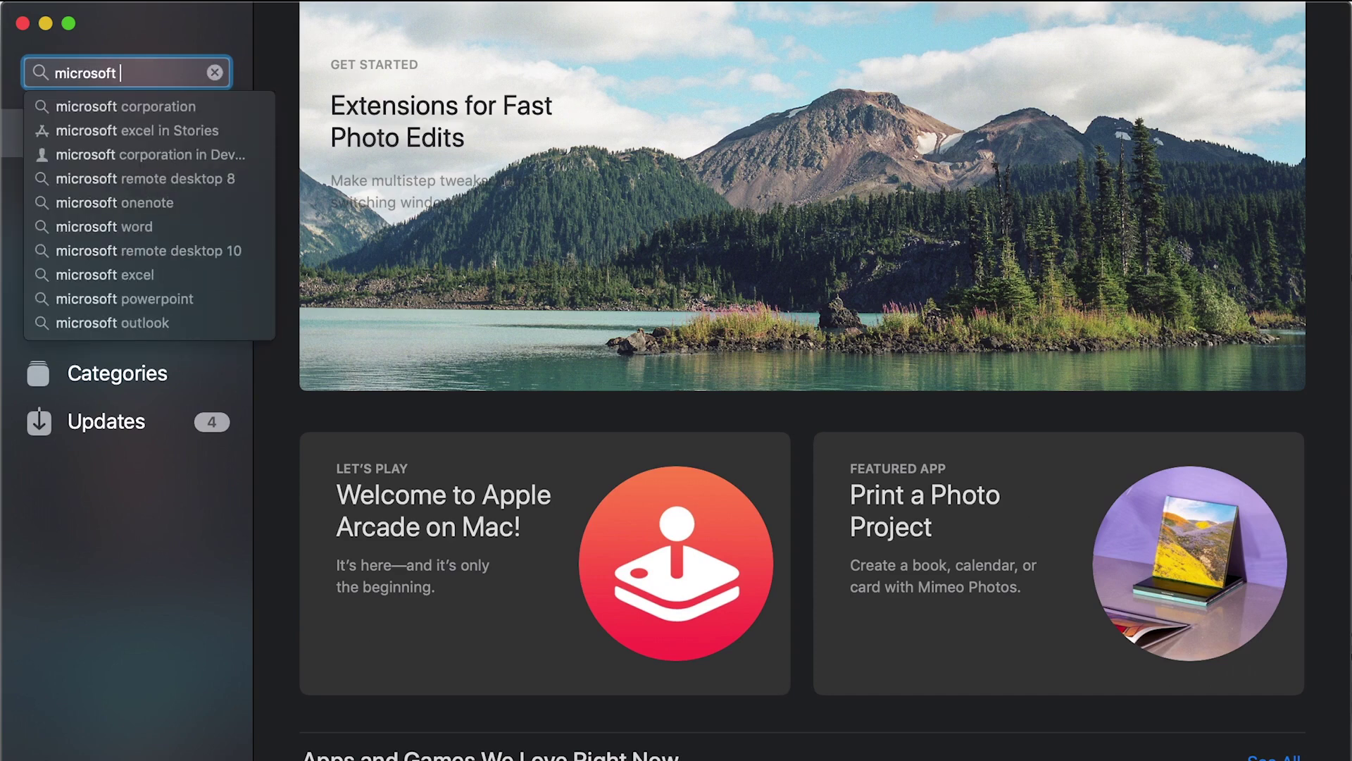
pyautogui.write('remote ')
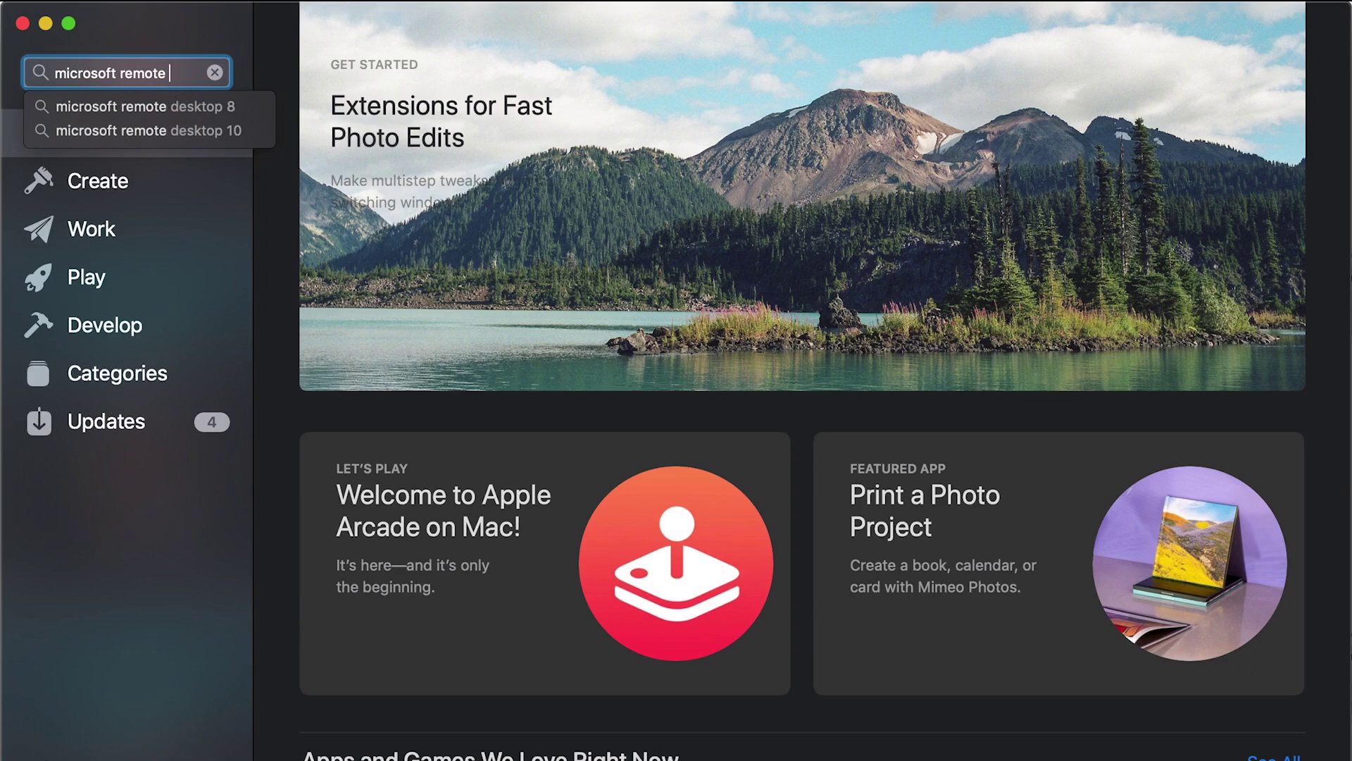
pyautogui.write('desktop')
pyautogui.press('Return')
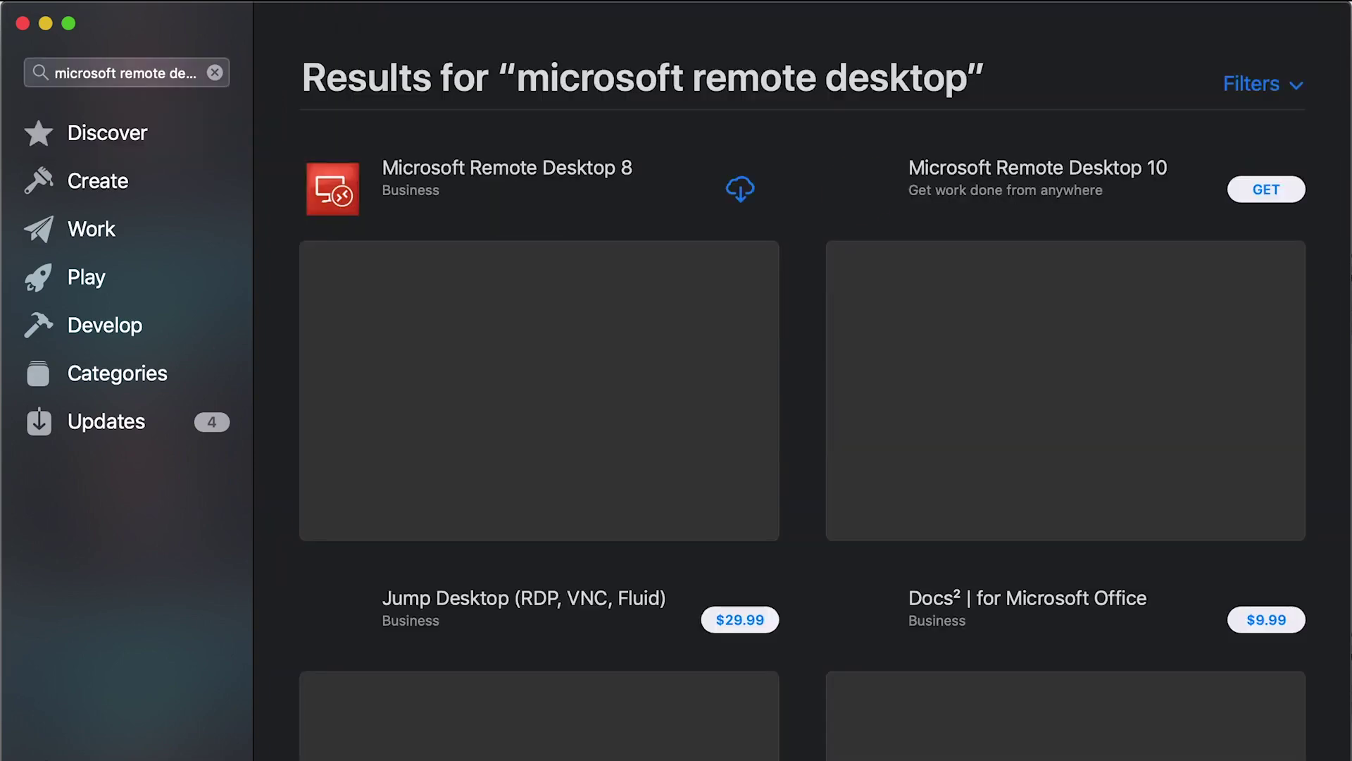
pyautogui.click(565, 199)
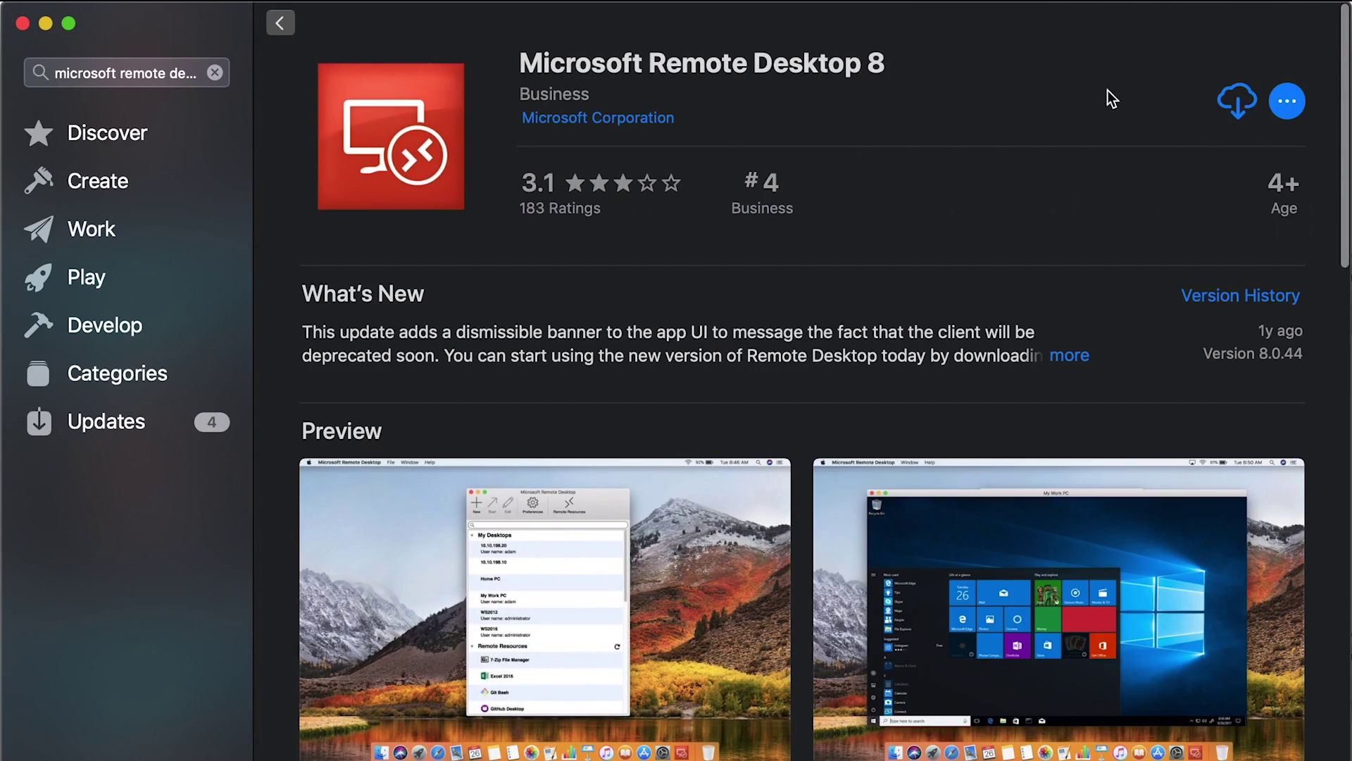
pyautogui.click(1235, 106)
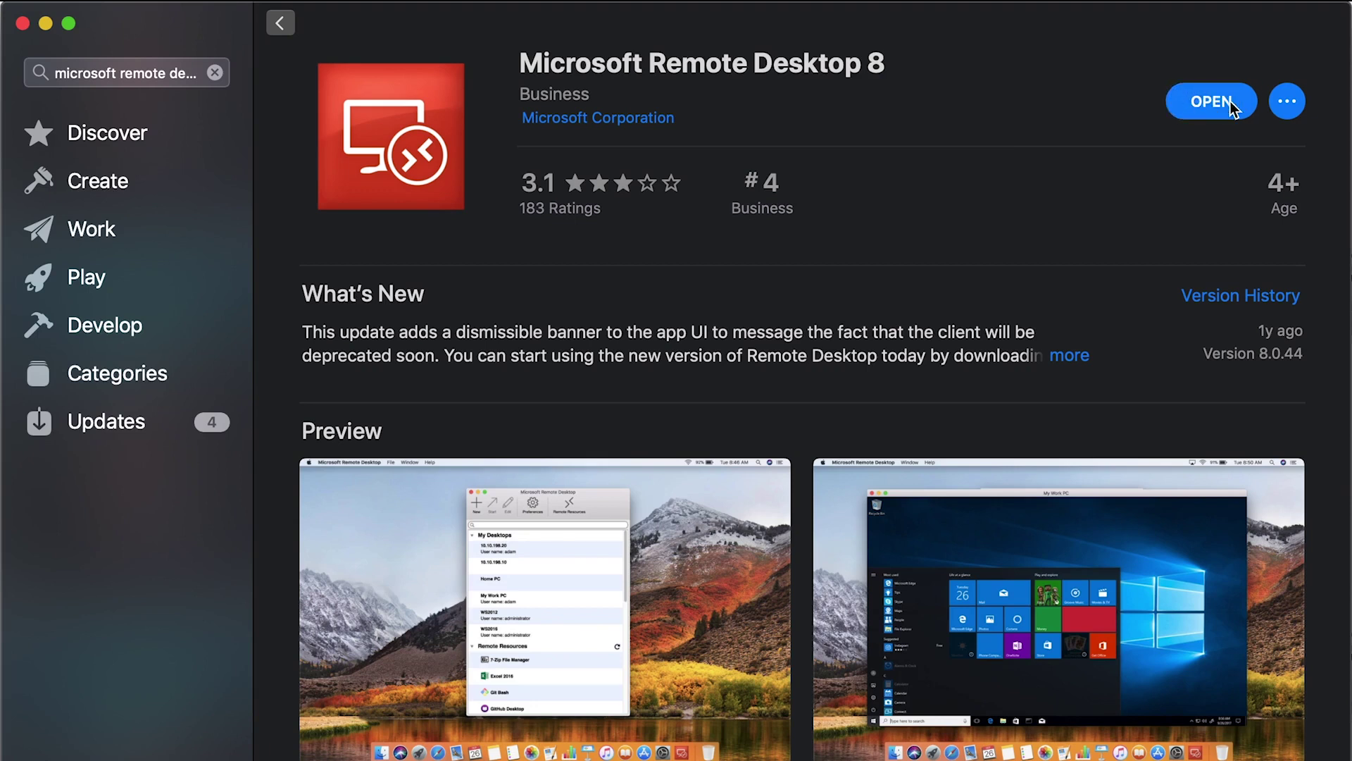
pyautogui.click(1230, 103)
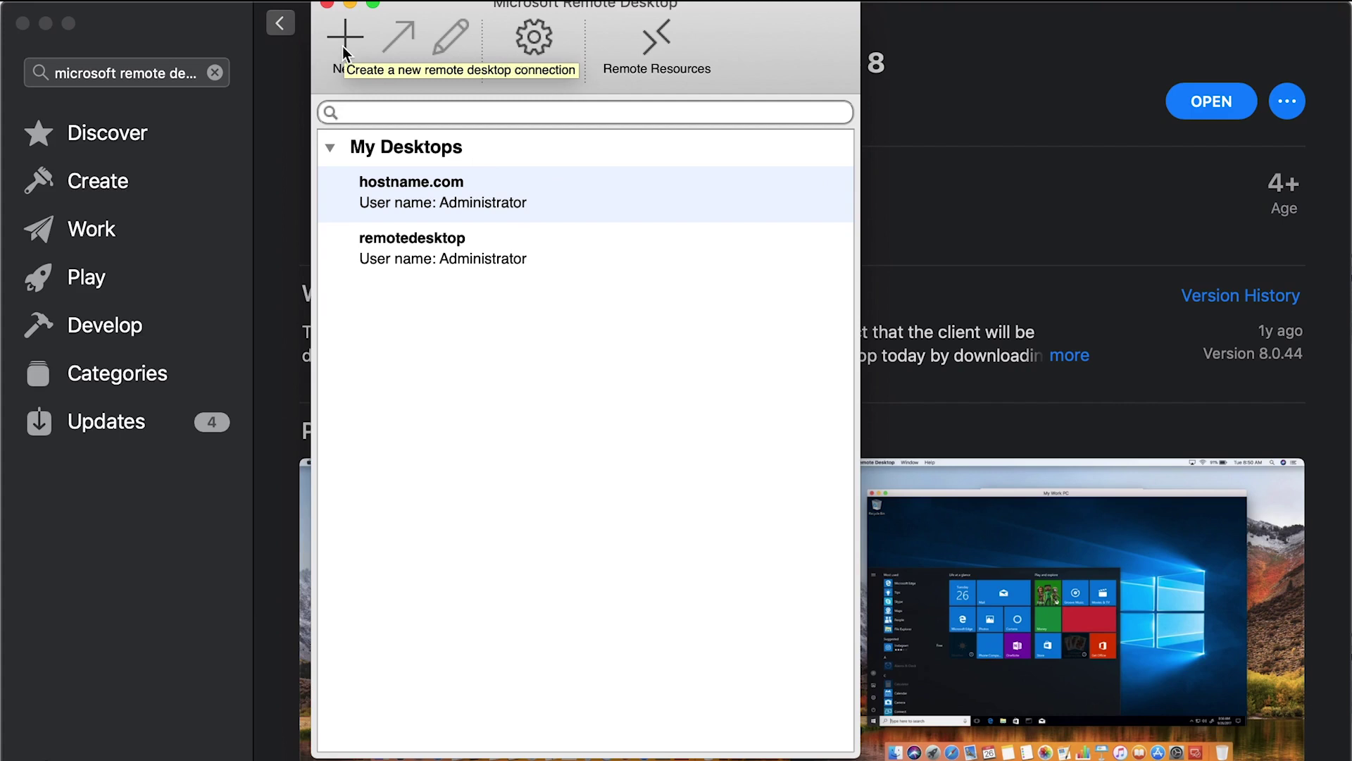
# Open the hostname.com connection's settings and inspect its connection name, PC name, user name and password
pyautogui.click(430, 188)
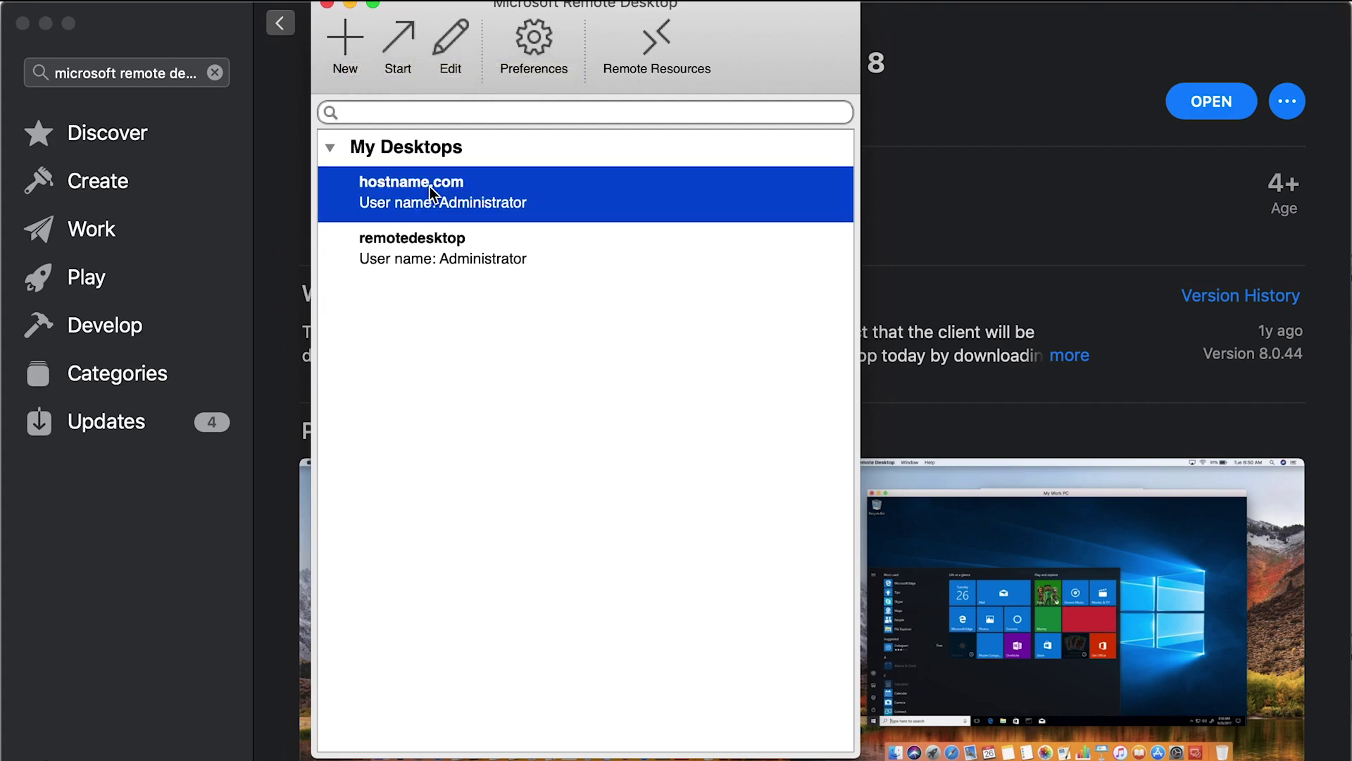
pyautogui.click(457, 41)
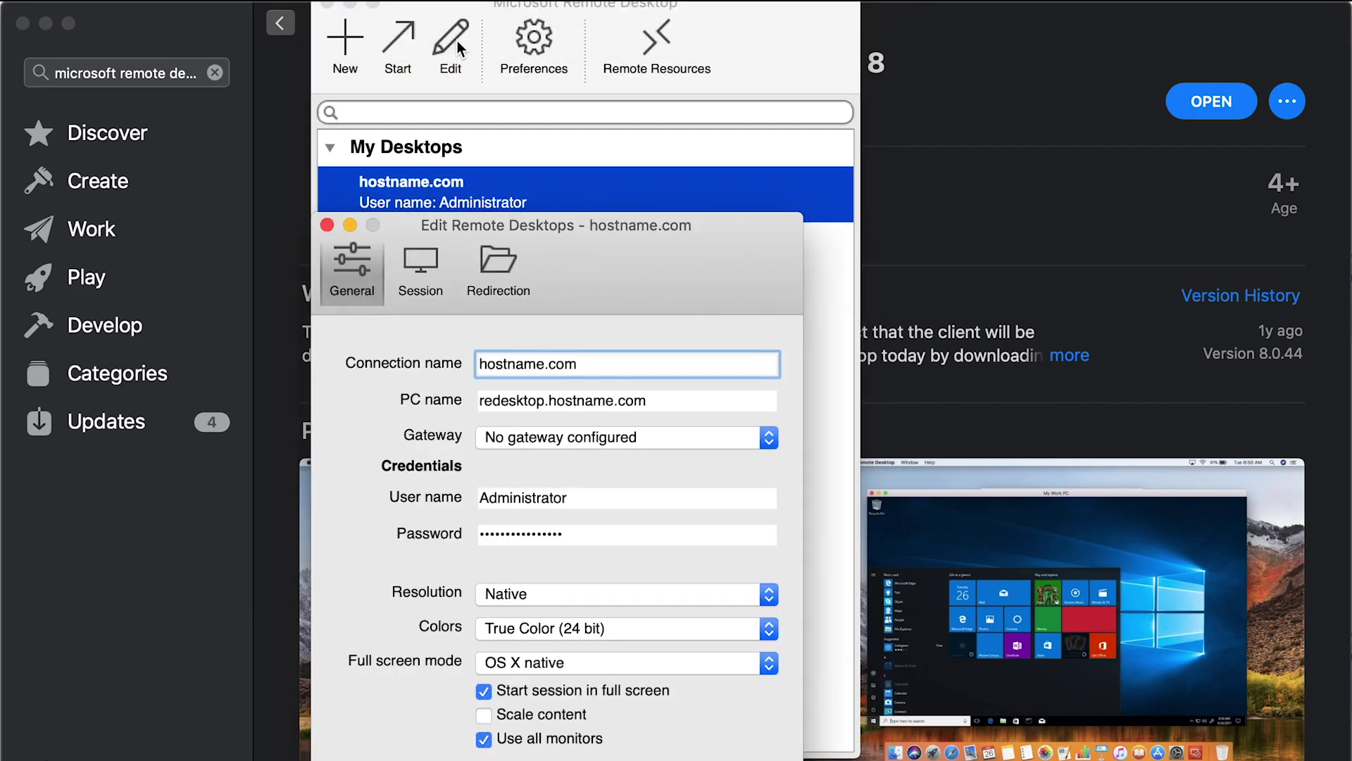
pyautogui.tripleClick(556, 366)
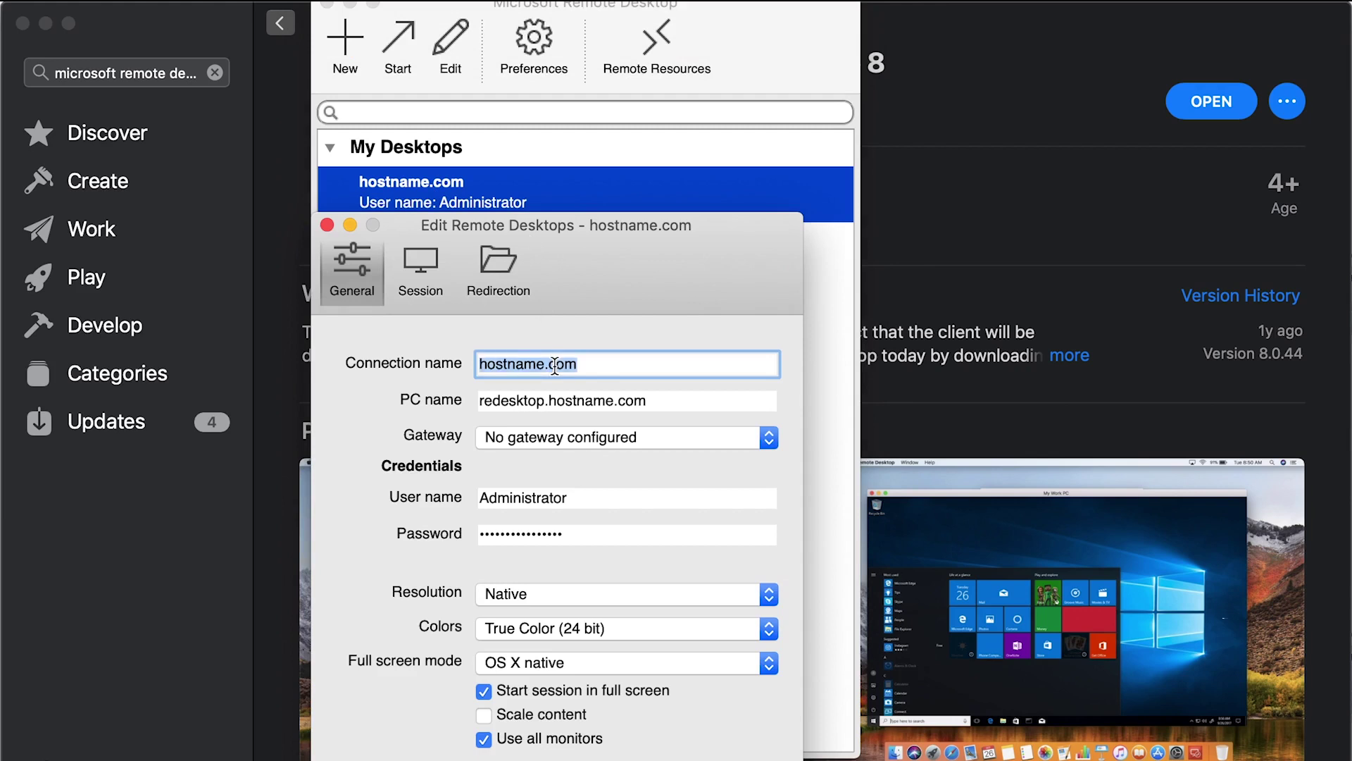
pyautogui.tripleClick(574, 396)
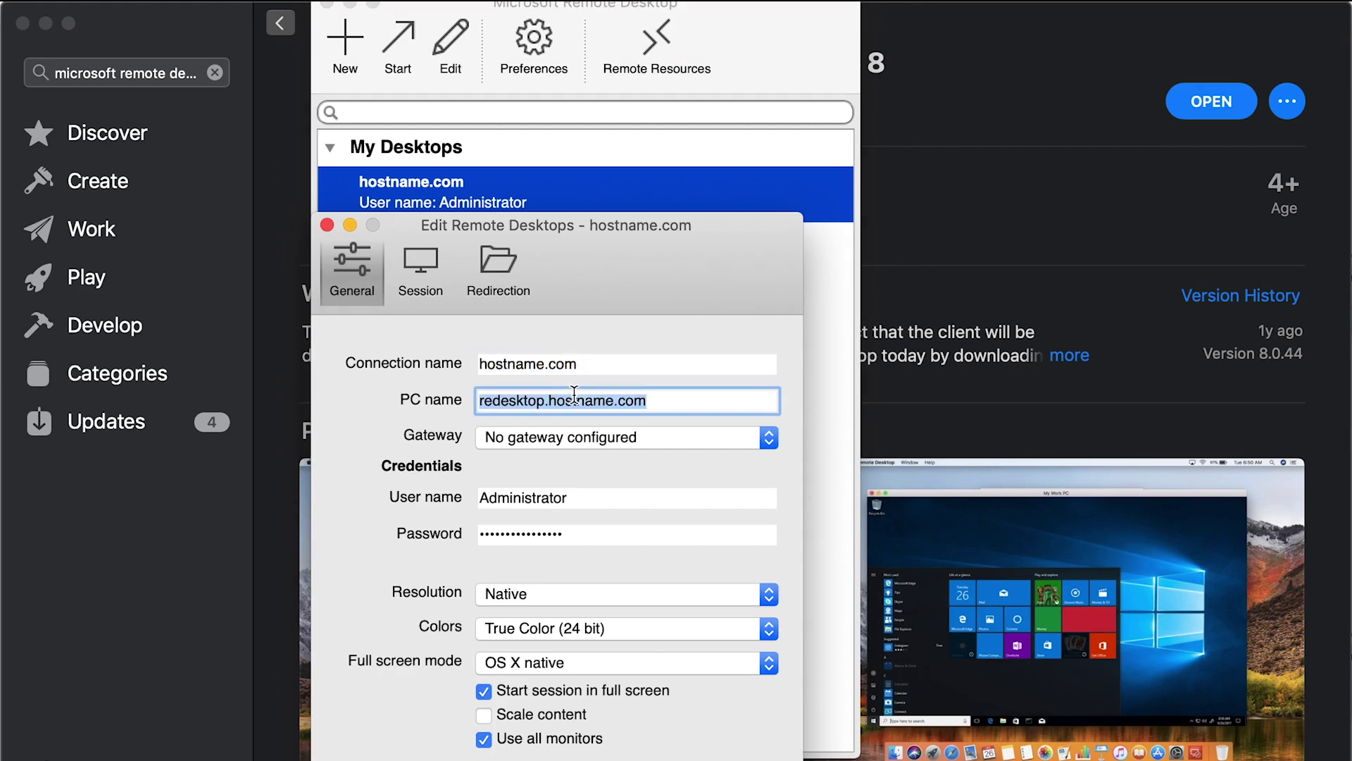
pyautogui.tripleClick(586, 497)
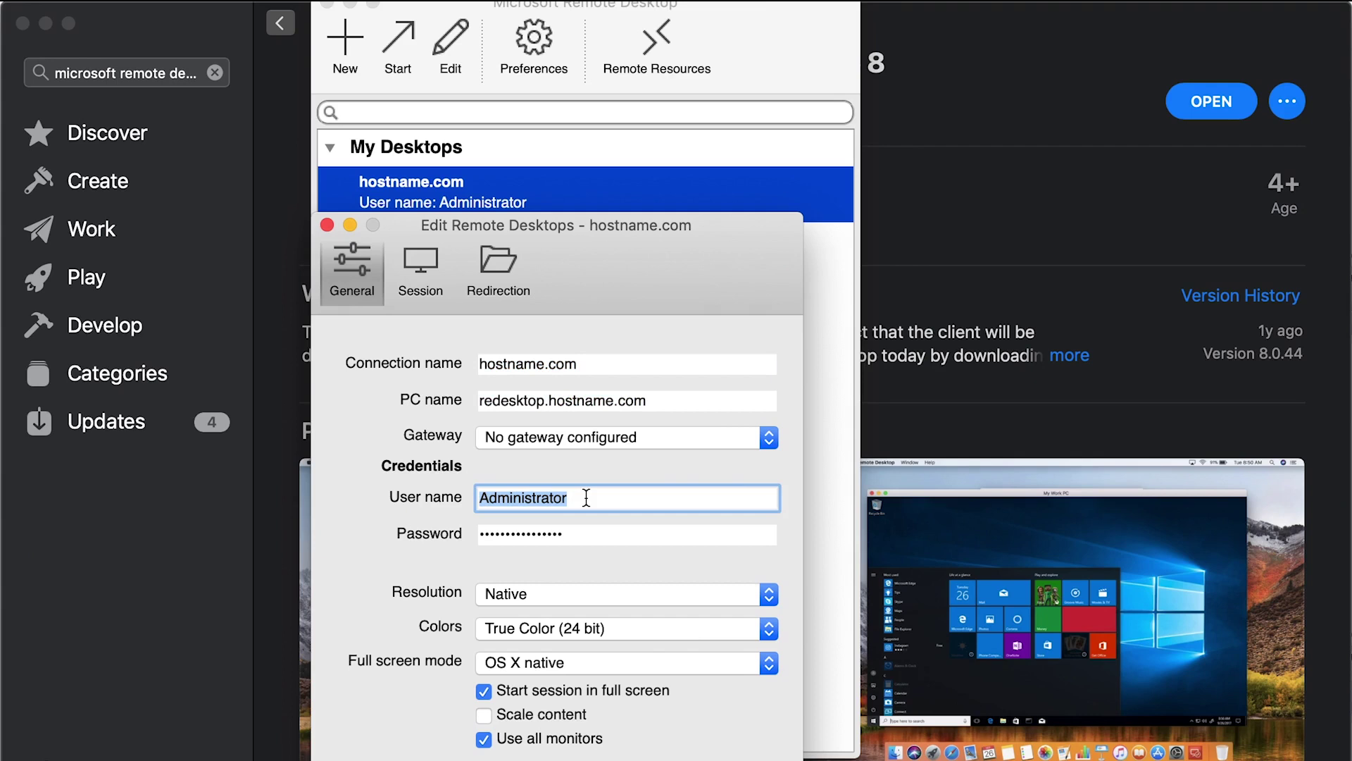
pyautogui.tripleClick(587, 532)
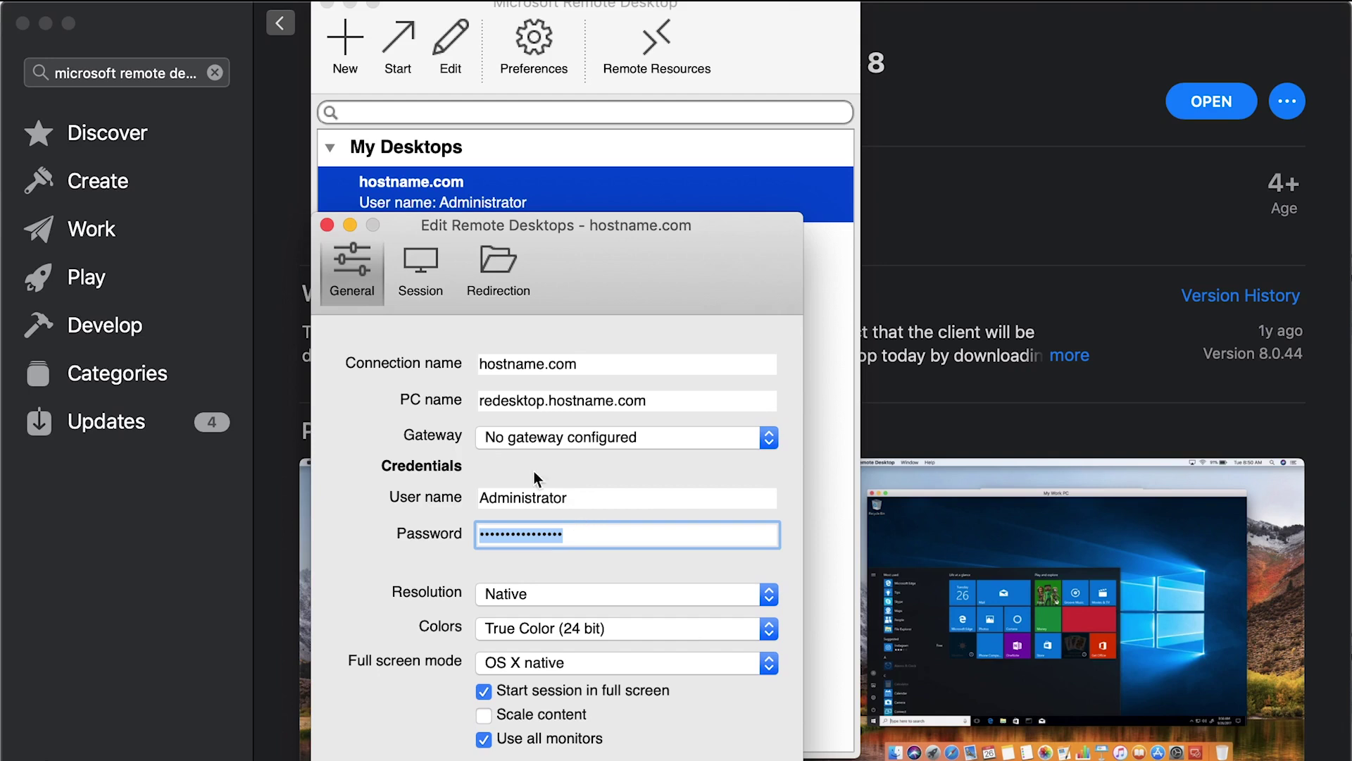
# Close the hostname.com settings and start a remote session to the remotedesktop entry
pyautogui.click(327, 224)
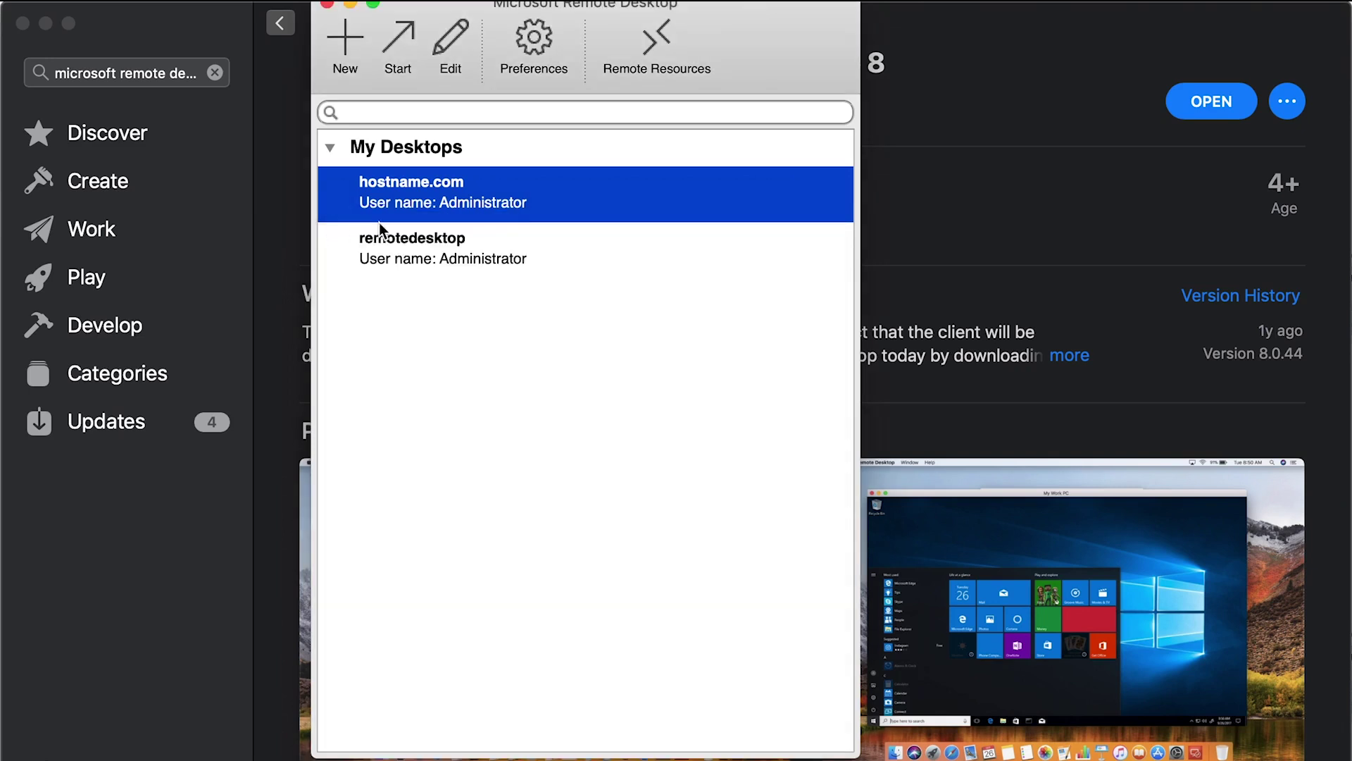
pyautogui.click(391, 241)
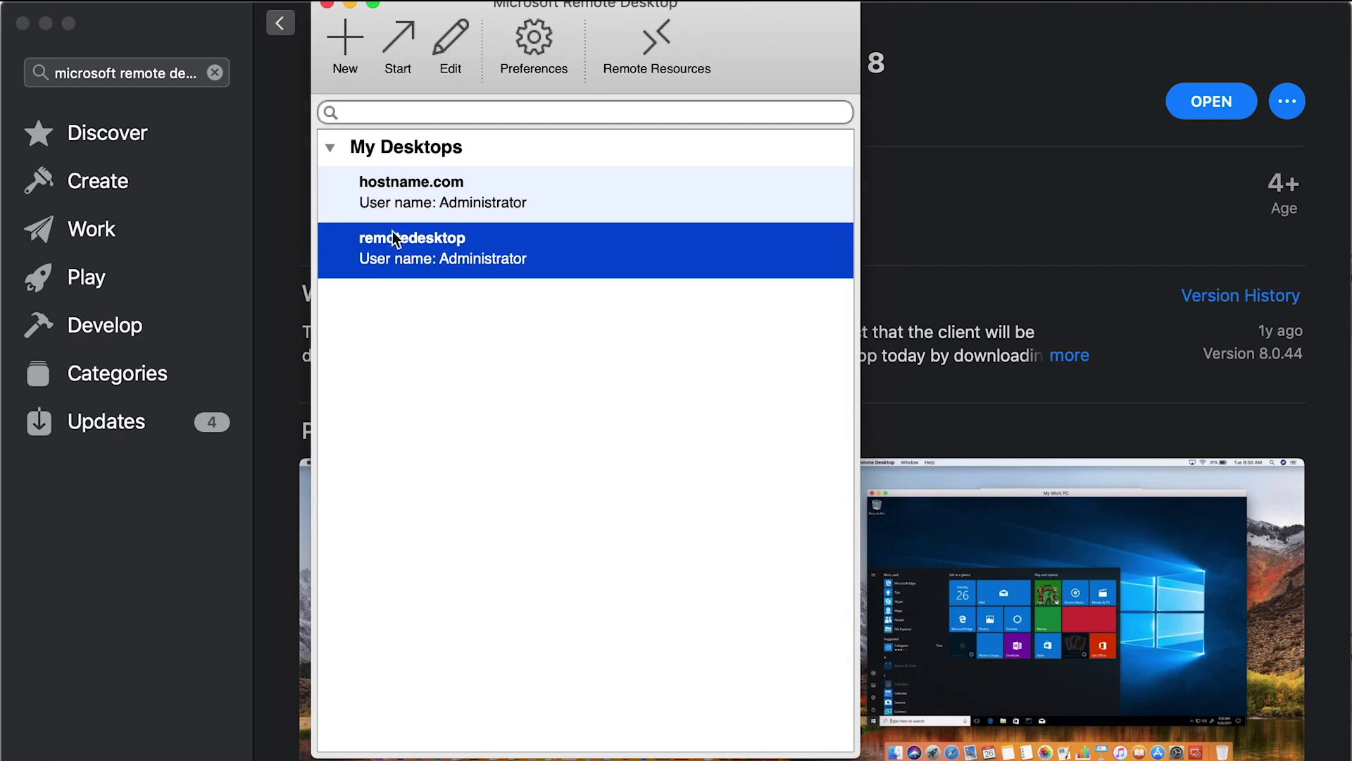
pyautogui.click(404, 190)
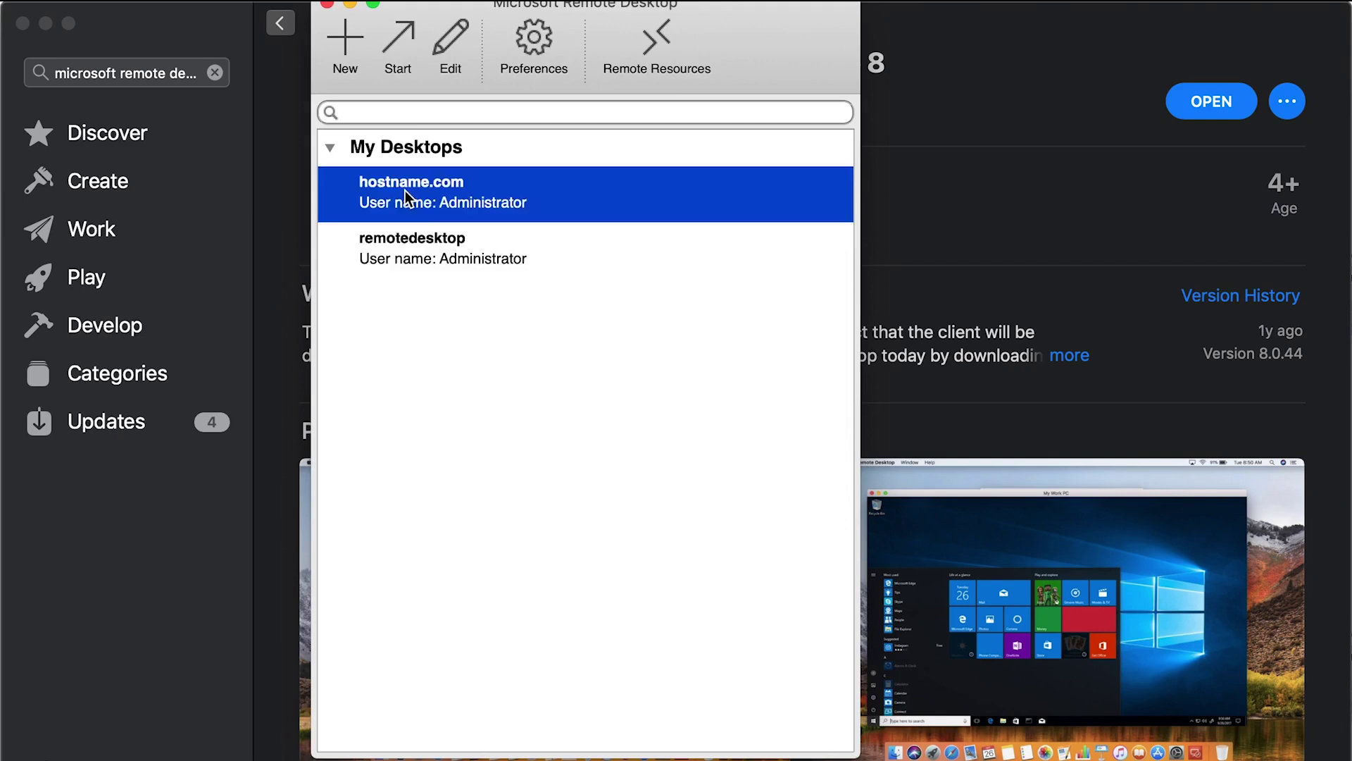
pyautogui.click(425, 259)
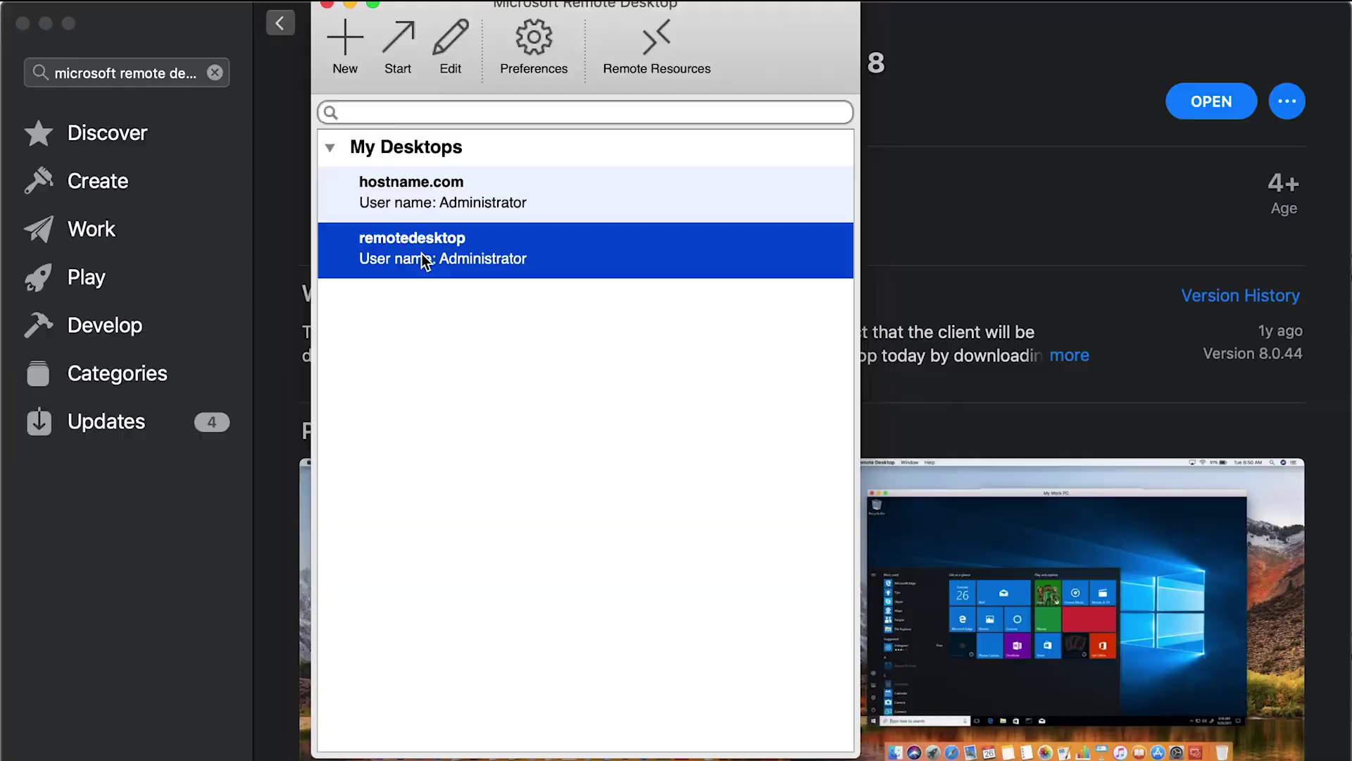
pyautogui.doubleClick(425, 260)
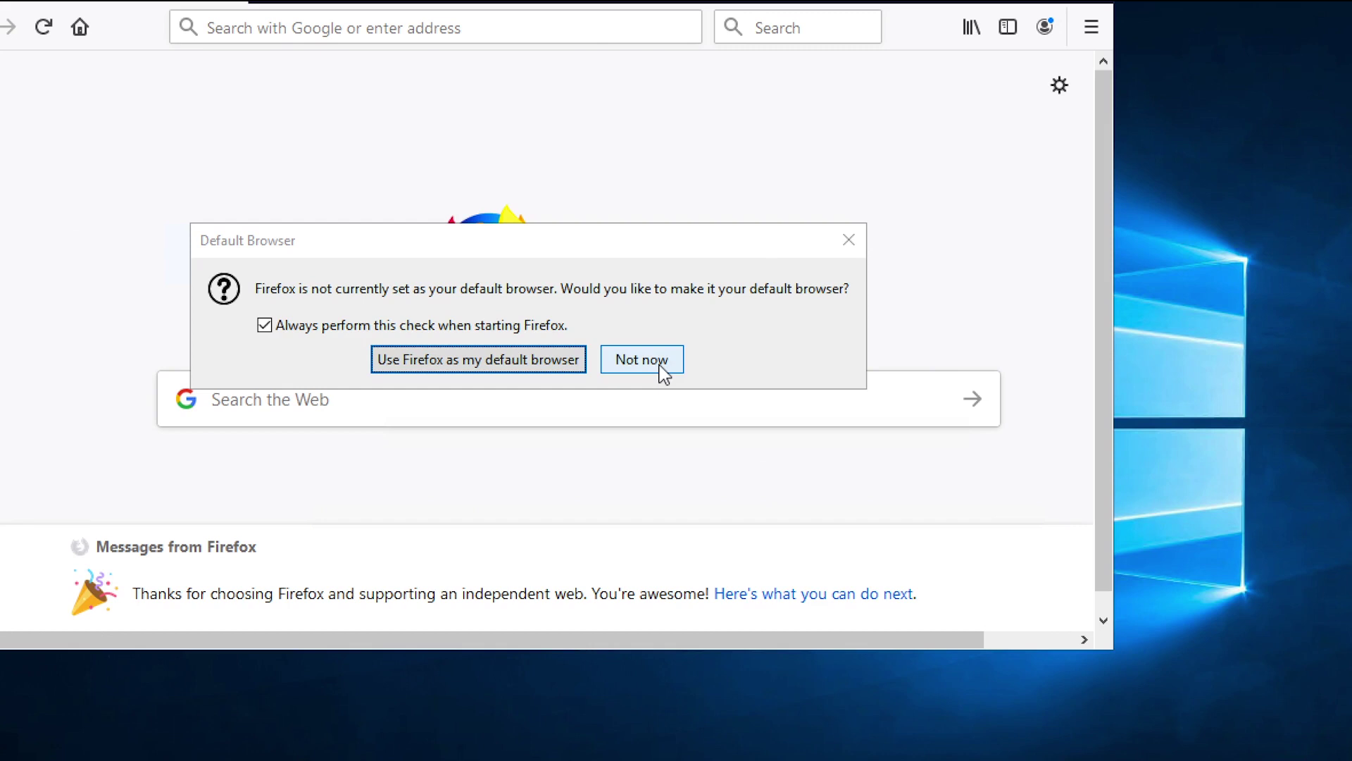
# Choose Not now in Firefox's Default Browser prompt
pyautogui.click(662, 367)
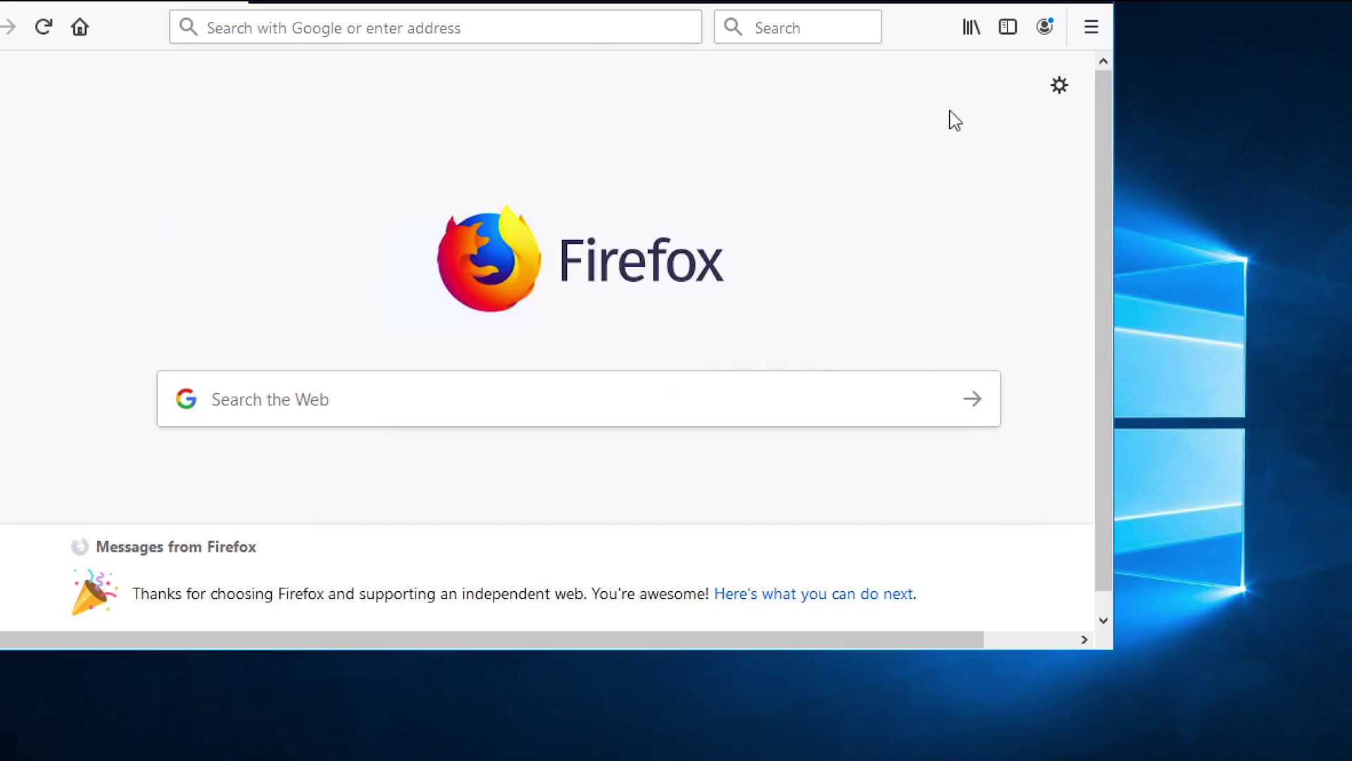